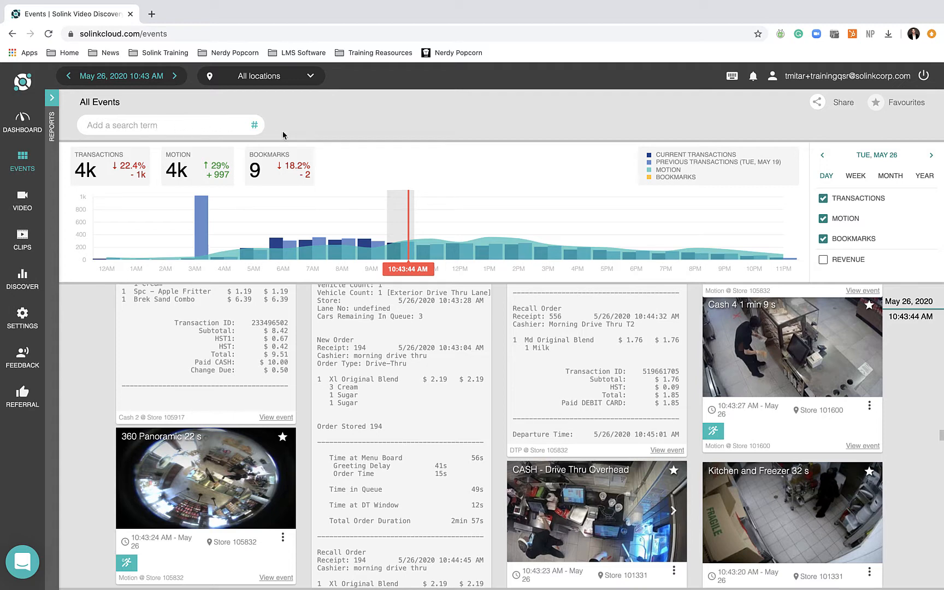
# Filter the events to transactions whose total amount equals 0.00
pyautogui.click(255, 128)
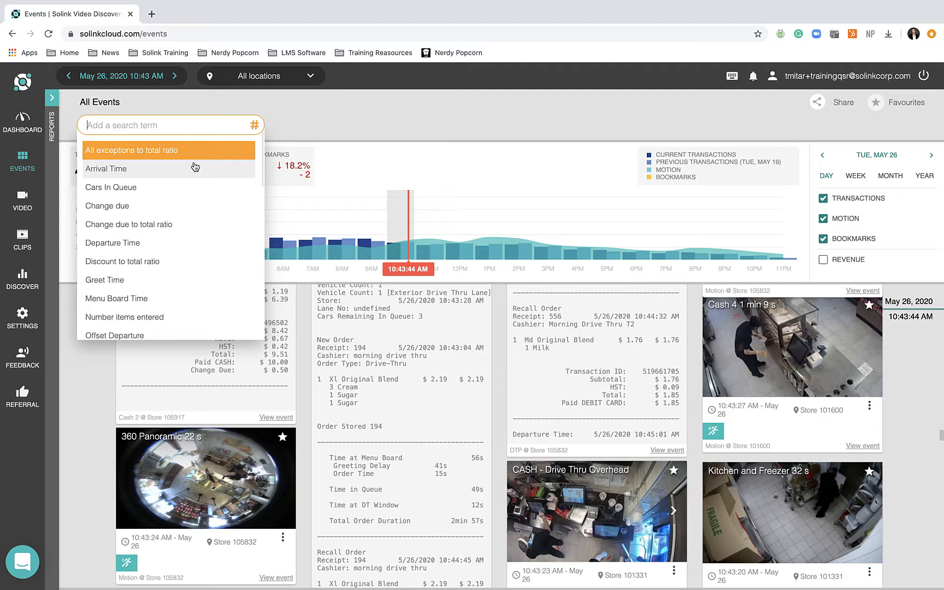
pyautogui.scroll(-8, 195, 167)
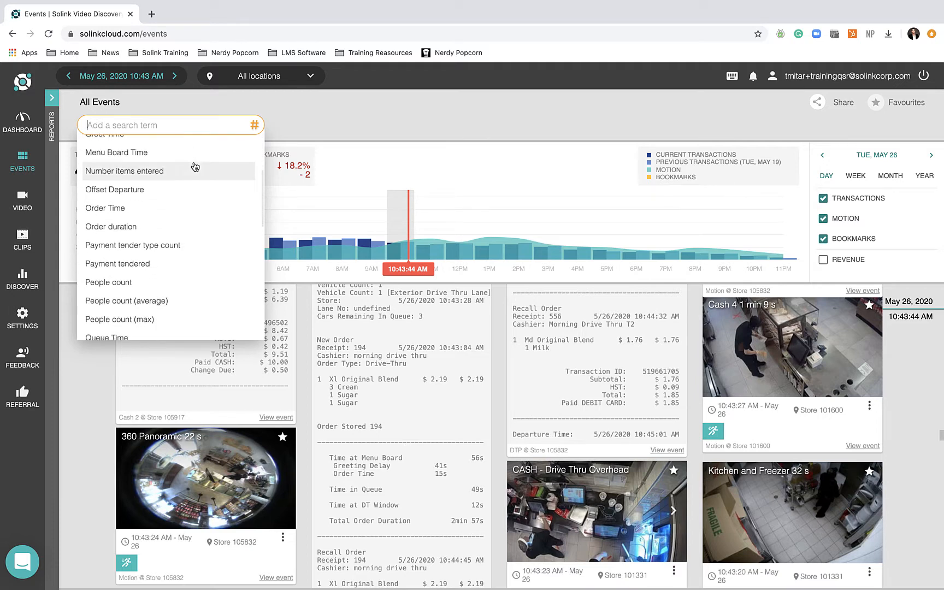
pyautogui.scroll(-4, 180, 243)
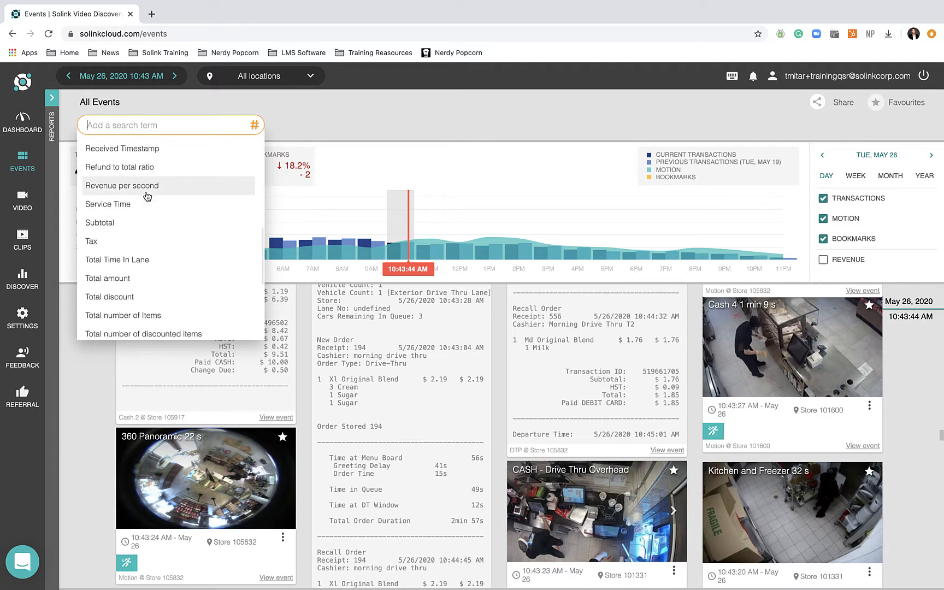
pyautogui.click(117, 278)
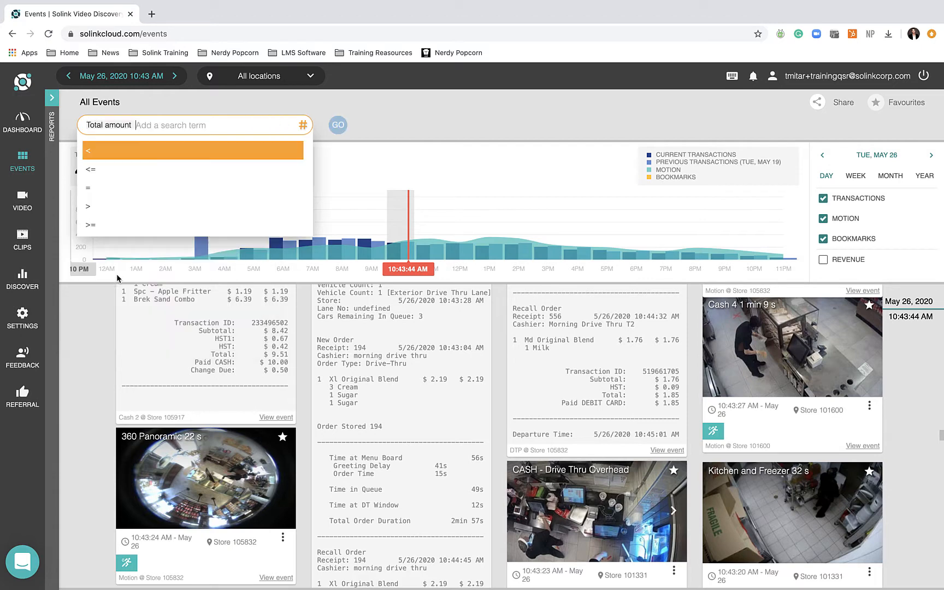
pyautogui.click(113, 192)
pyautogui.write('0')
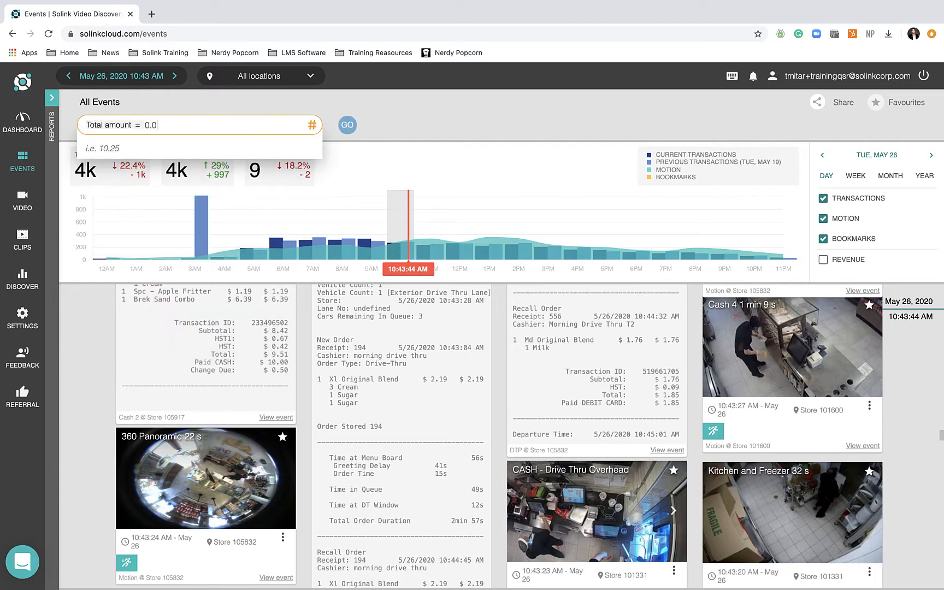
pyautogui.press('Return')
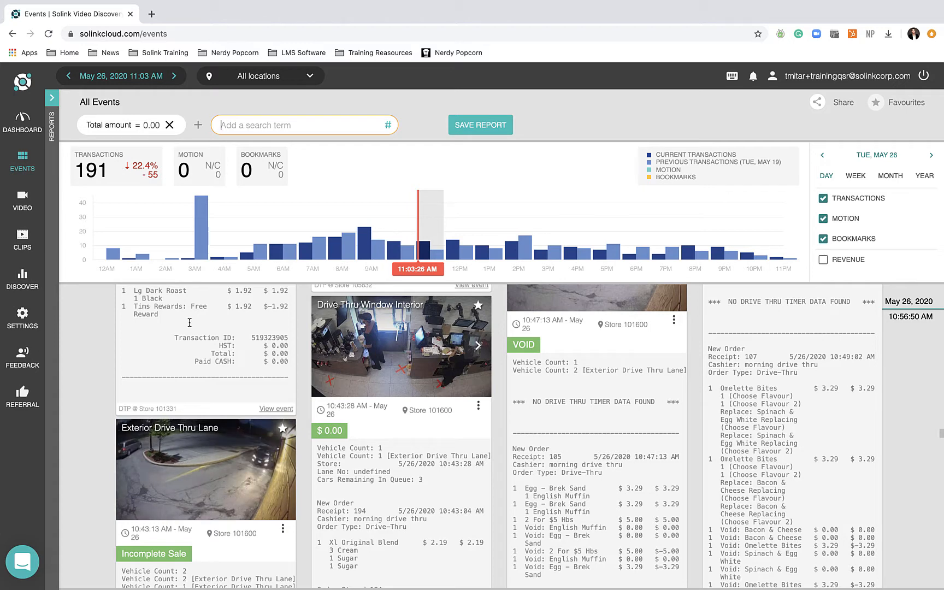
# Review the zero-total receipts and exclude loyalty redemptions by adding the search term NOT Tims Rewards
pyautogui.scroll(-5, 304, 391)
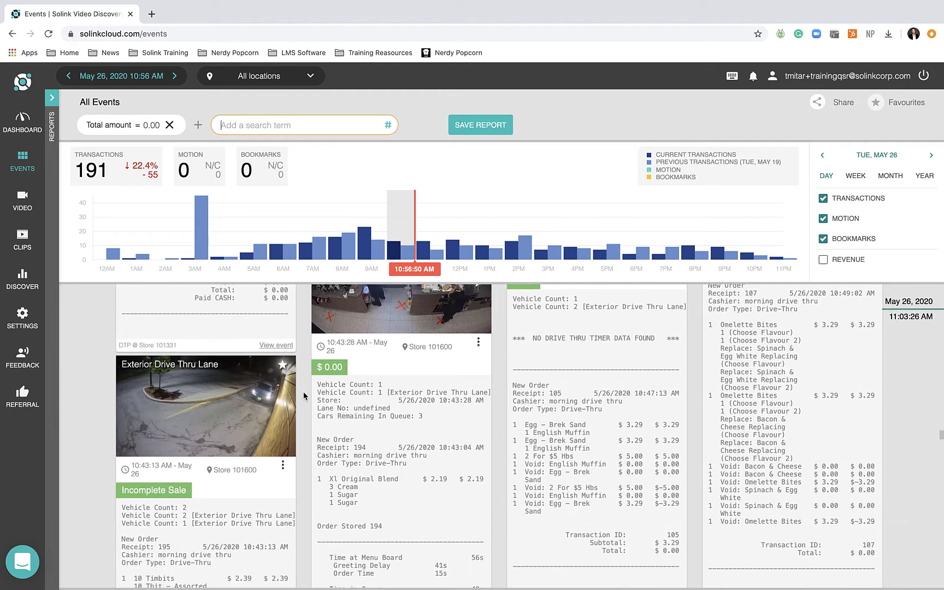
pyautogui.scroll(-4, 329, 415)
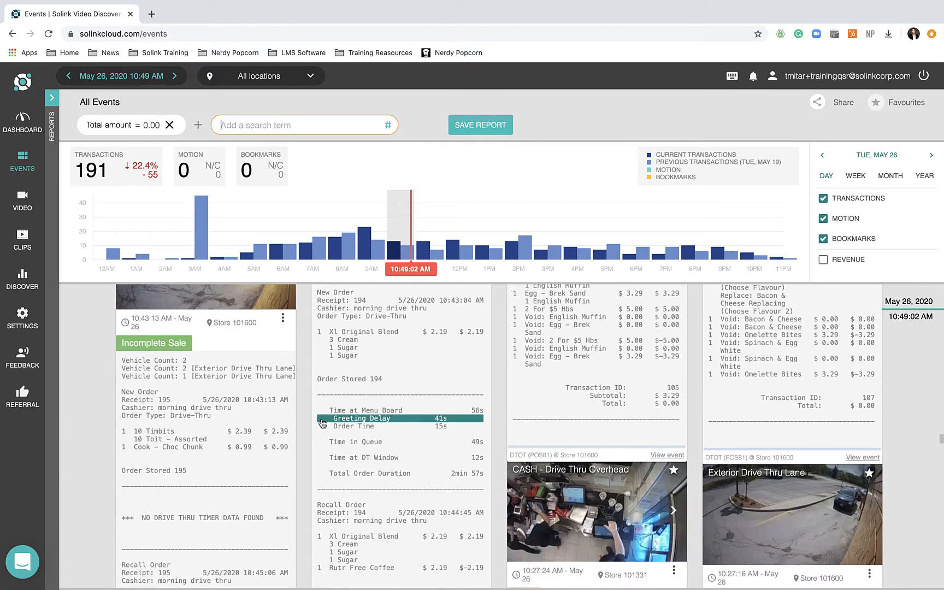
pyautogui.scroll(-2, 301, 423)
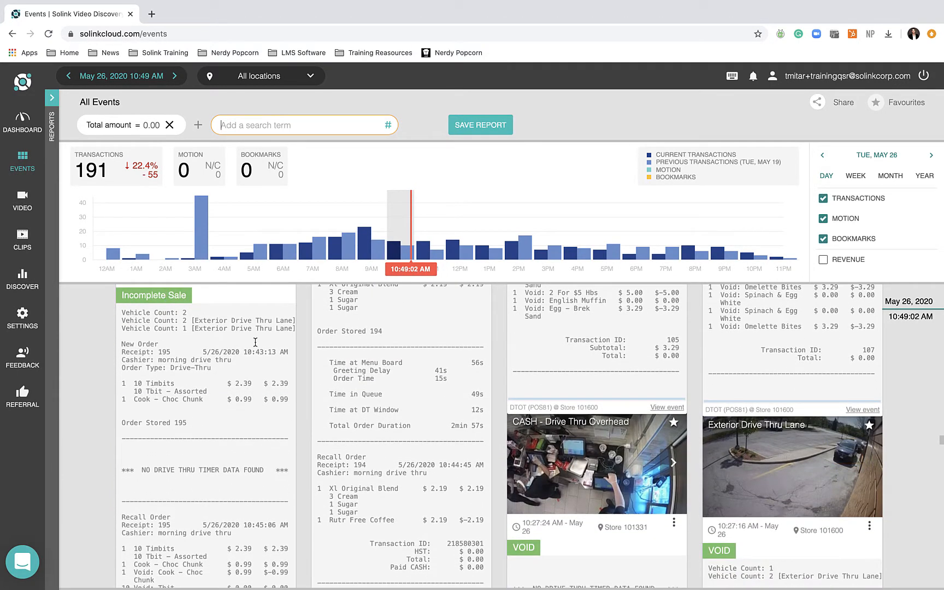
pyautogui.scroll(5, 366, 385)
pyautogui.scroll(-5, 335, 331)
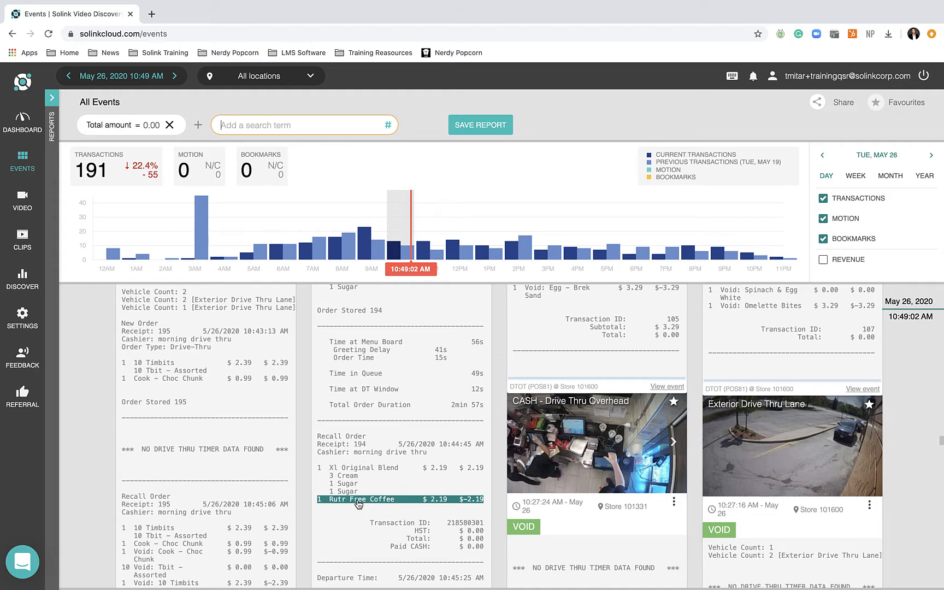
pyautogui.scroll(2, 358, 504)
pyautogui.scroll(2, 358, 502)
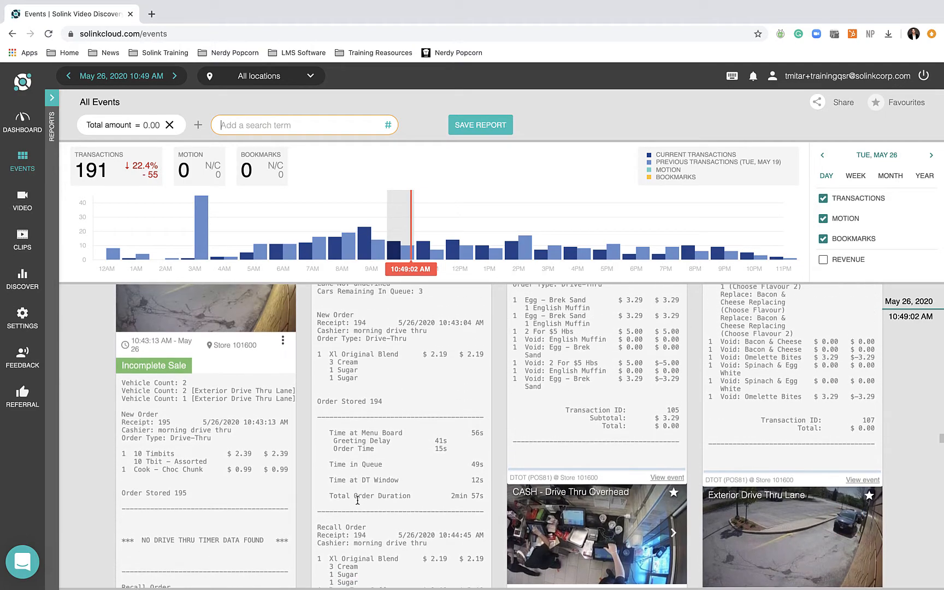
pyautogui.scroll(-10, 358, 501)
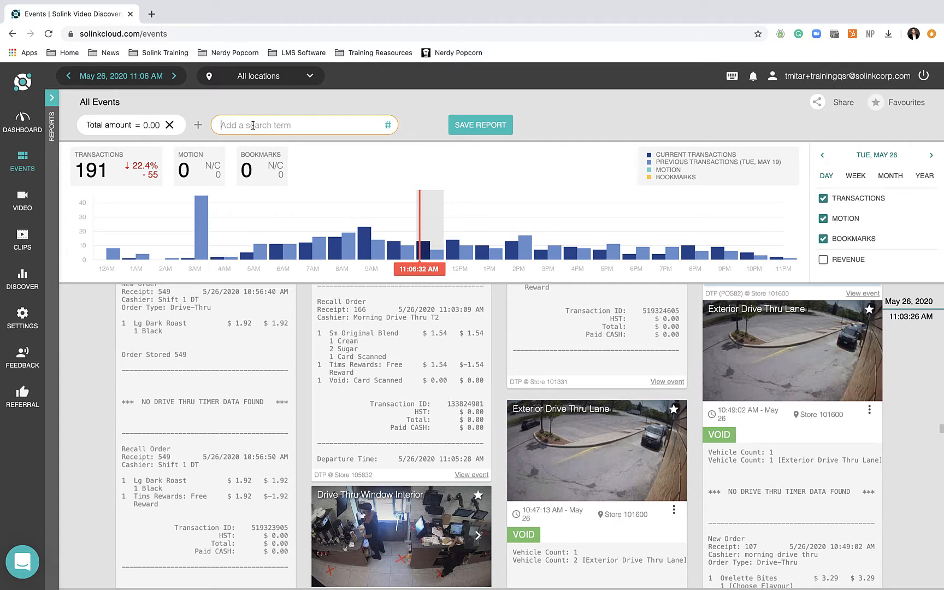
pyautogui.write('NOT Tims Rewards')
pyautogui.press('Return')
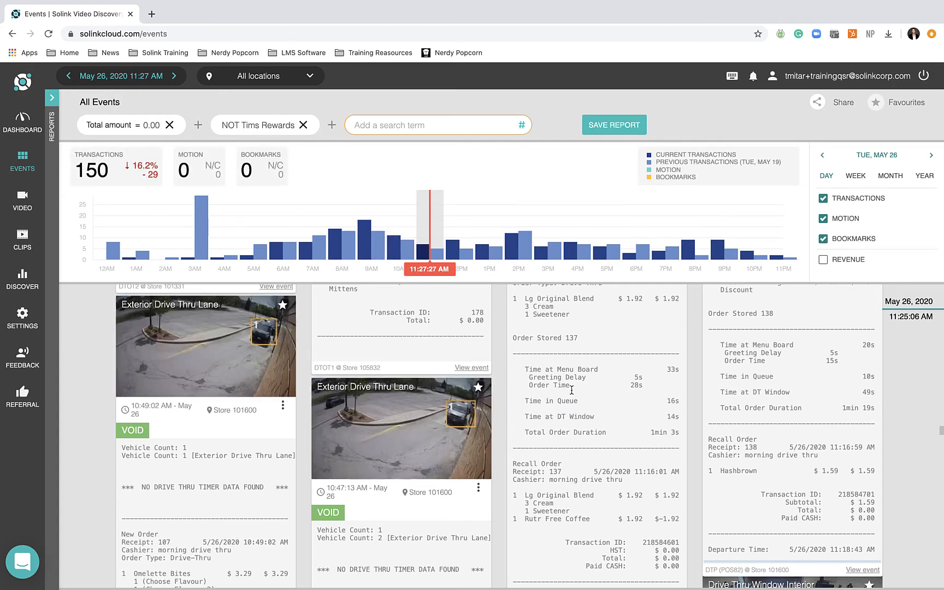
# Check the filtered receipts for manager discounts and exclude them by adding the search term NOT manager
pyautogui.scroll(-3, 571, 390)
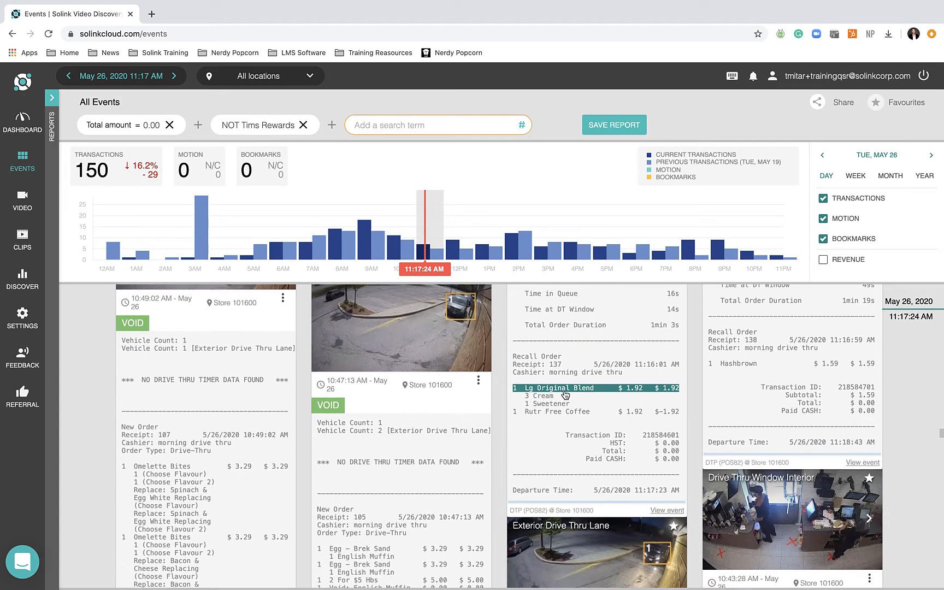
pyautogui.scroll(3, 595, 404)
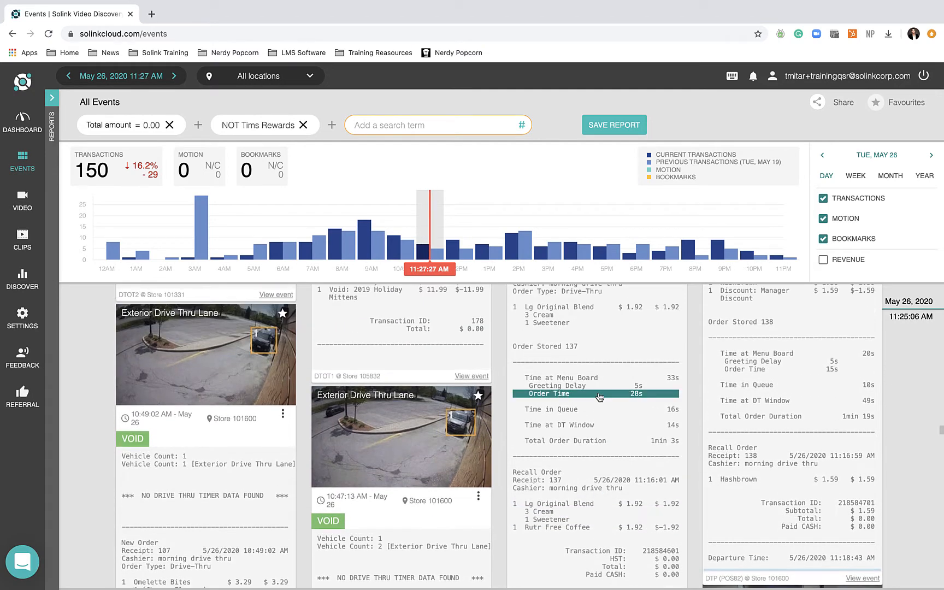
pyautogui.scroll(3, 599, 397)
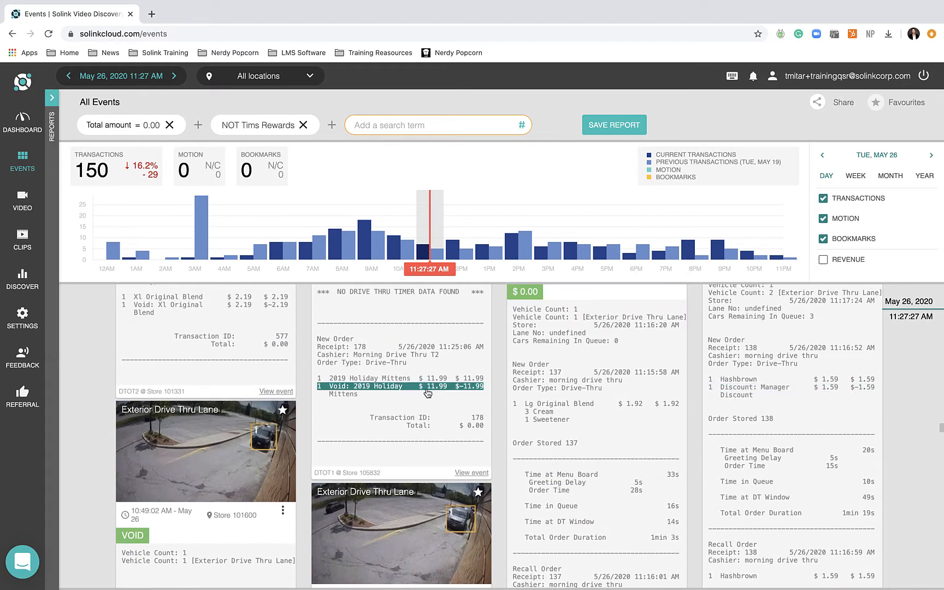
pyautogui.scroll(3, 642, 398)
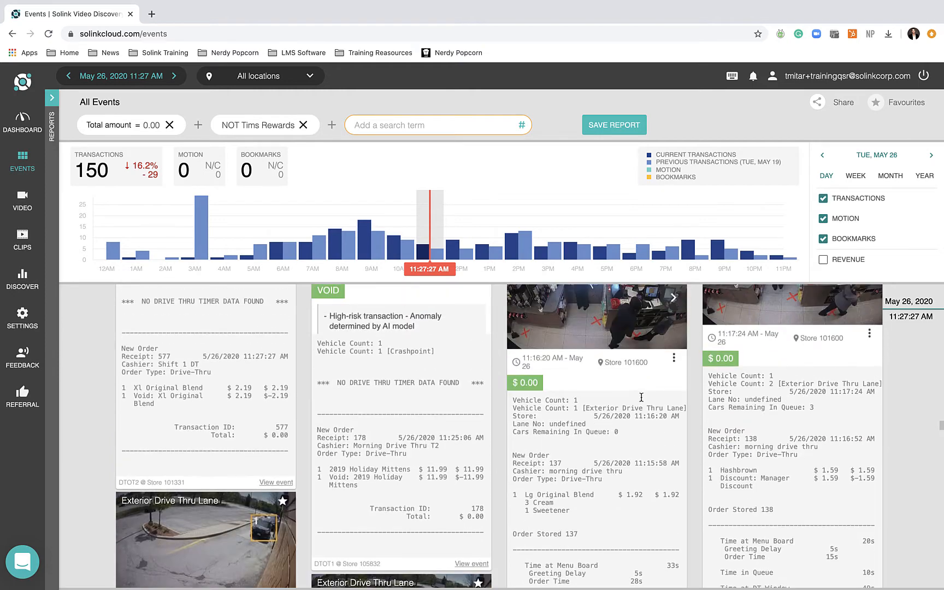
pyautogui.scroll(2, 393, 418)
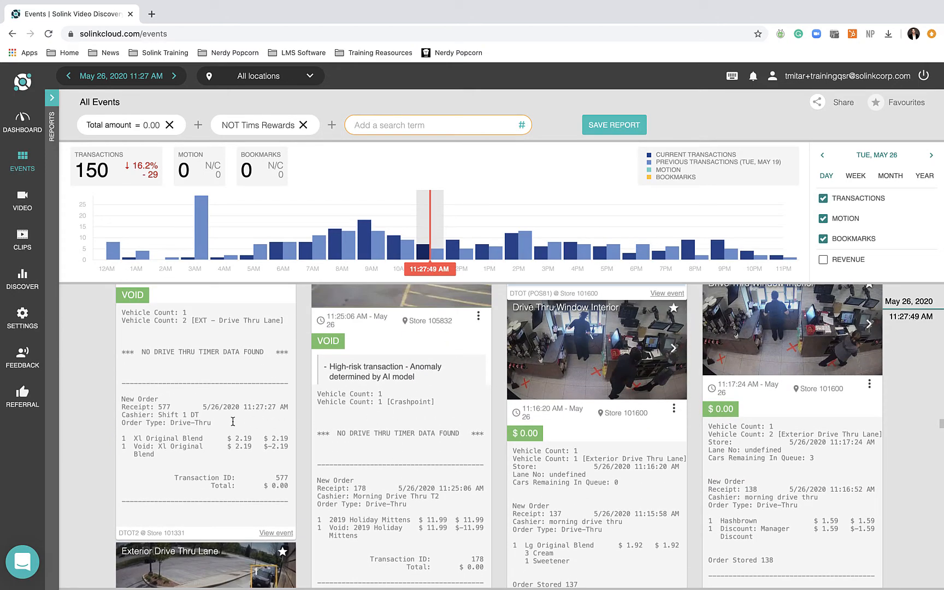
pyautogui.scroll(-1, 671, 433)
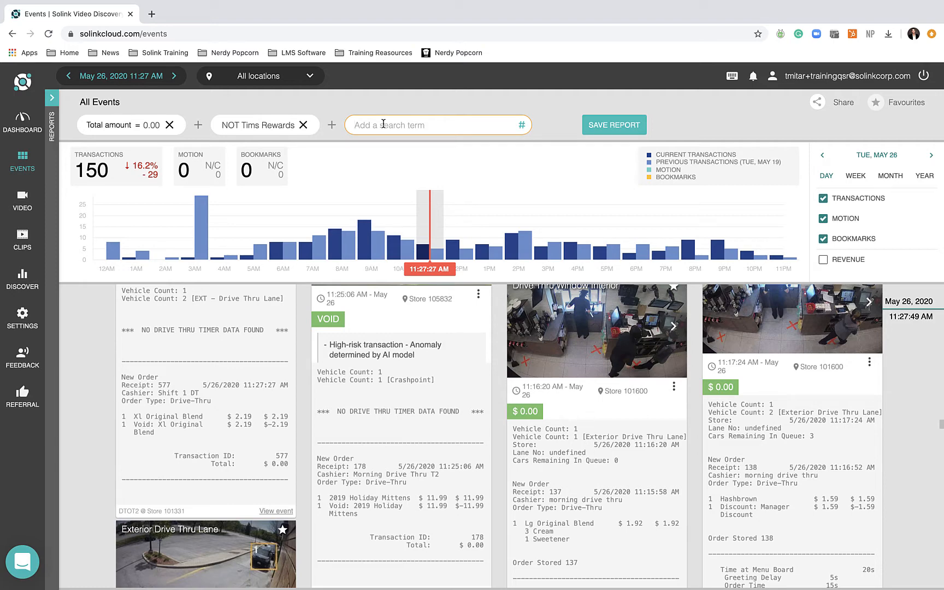
pyautogui.write('NOT ma')
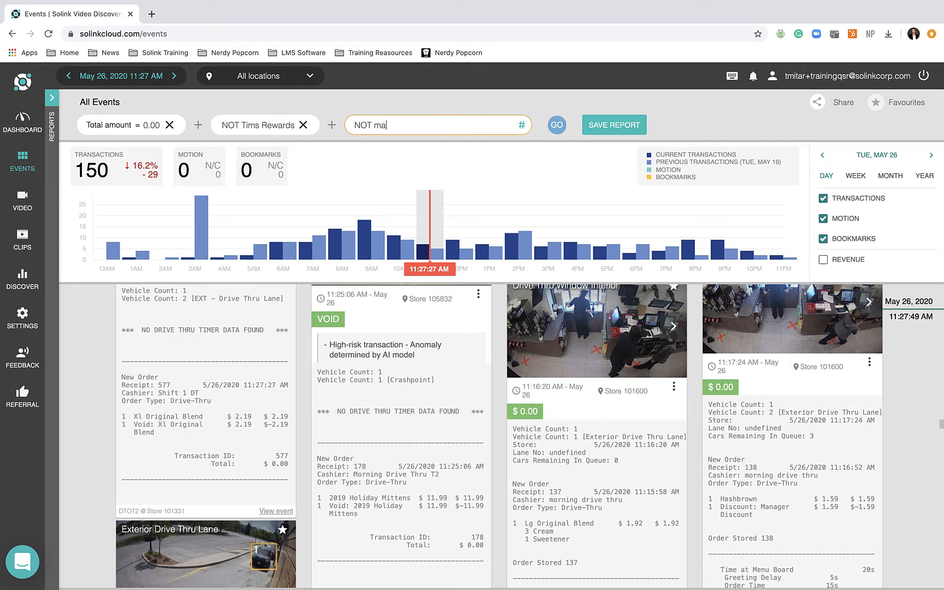
pyautogui.write('nager')
pyautogui.press('Return')
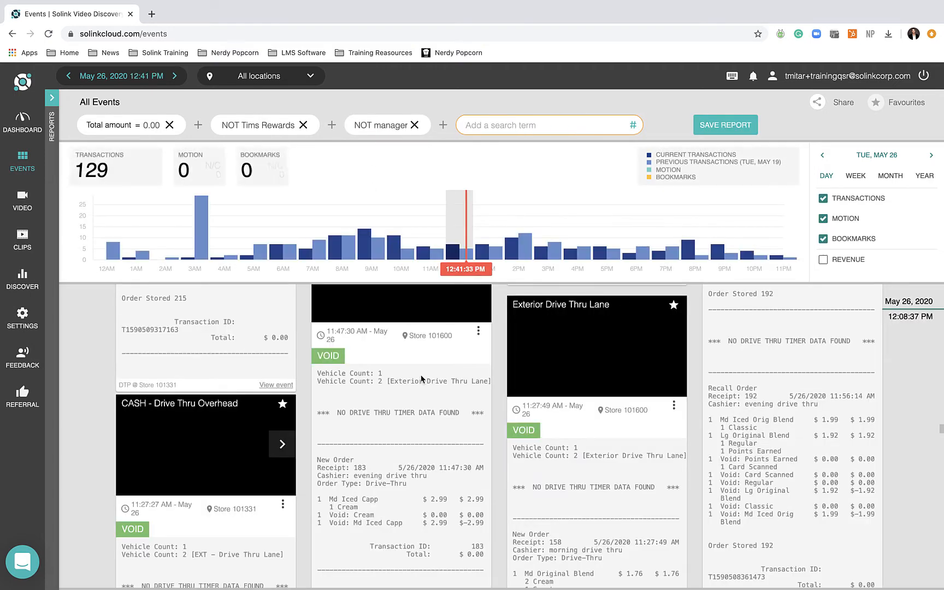
# Look through the filtered receipts for voided orders and exclude them by adding the search term NOT Void
pyautogui.scroll(-2, 429, 371)
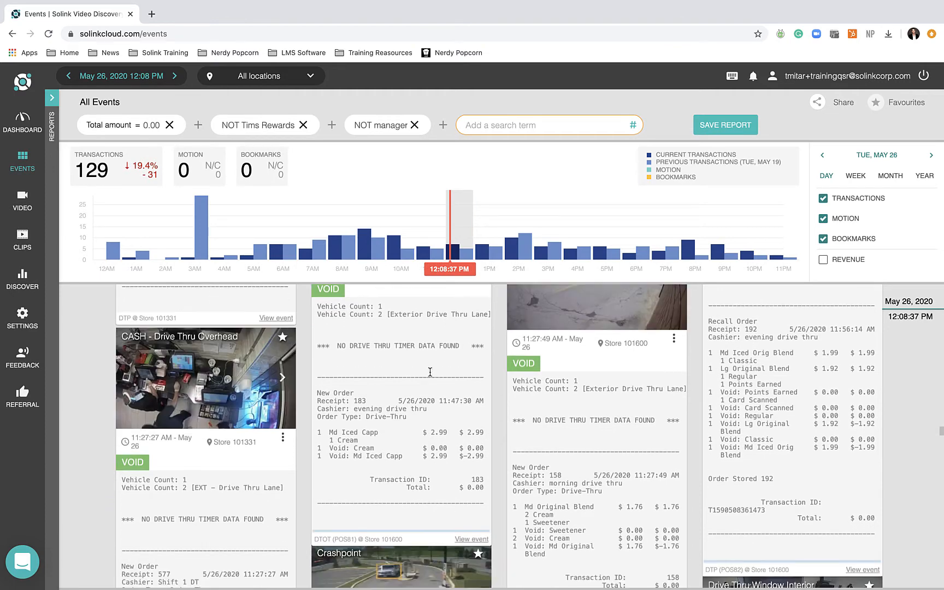
pyautogui.scroll(-5, 430, 372)
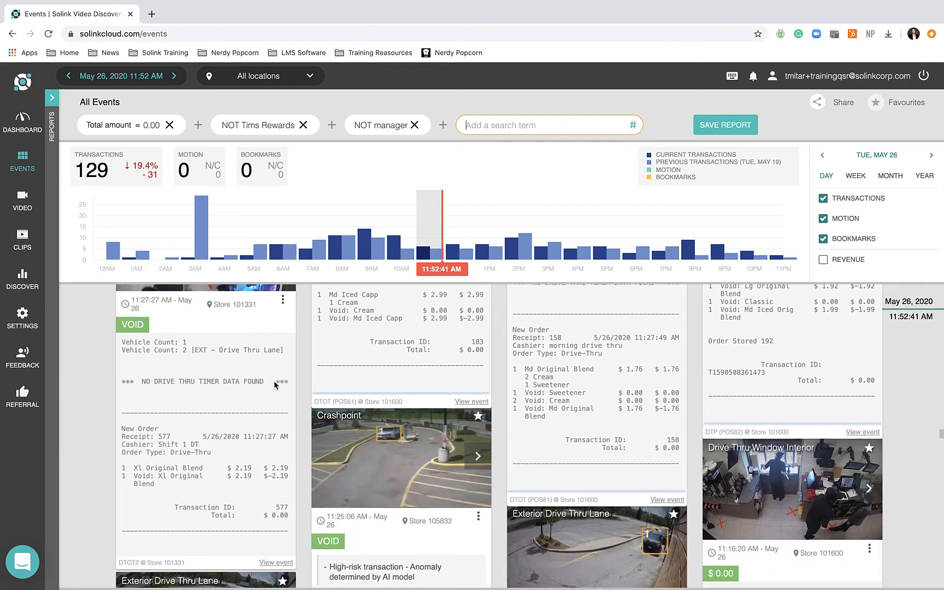
pyautogui.scroll(-3, 514, 355)
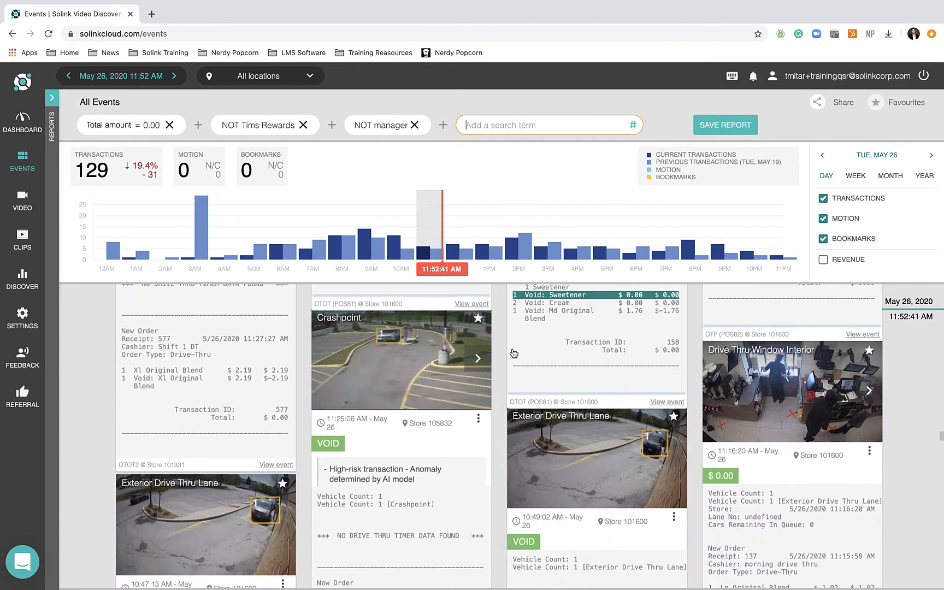
pyautogui.scroll(-4, 459, 510)
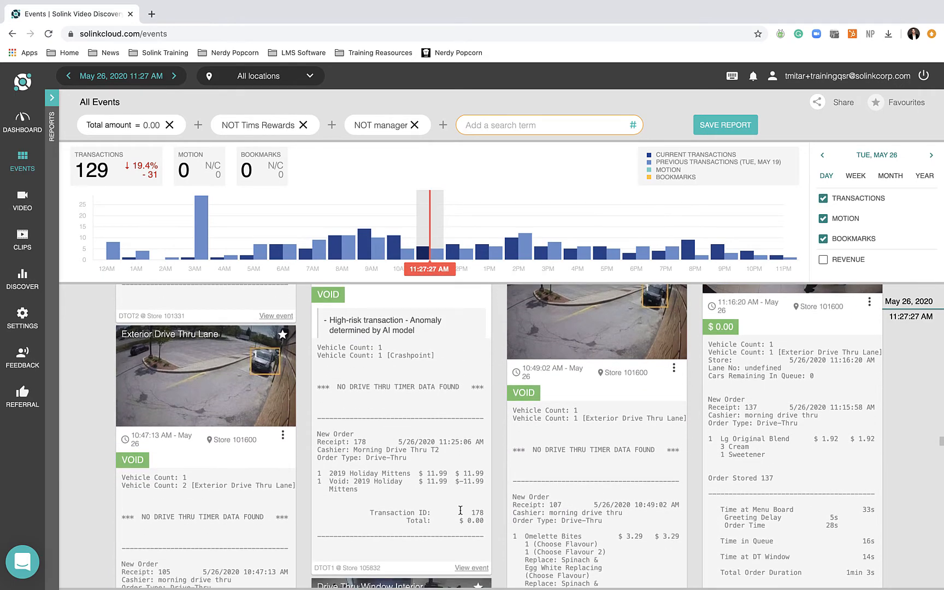
pyautogui.scroll(-3, 460, 510)
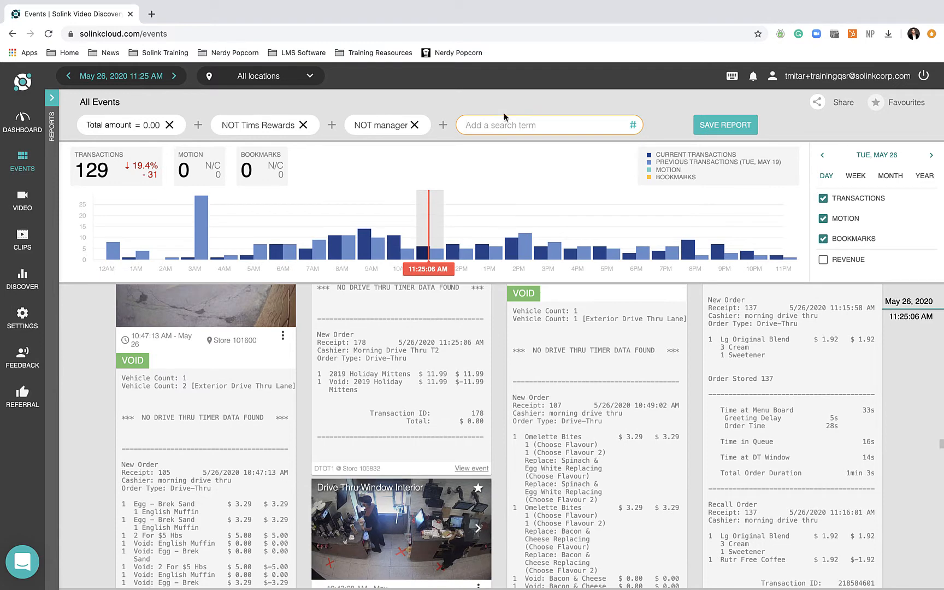
pyautogui.write('NOT Void')
pyautogui.press('Return')
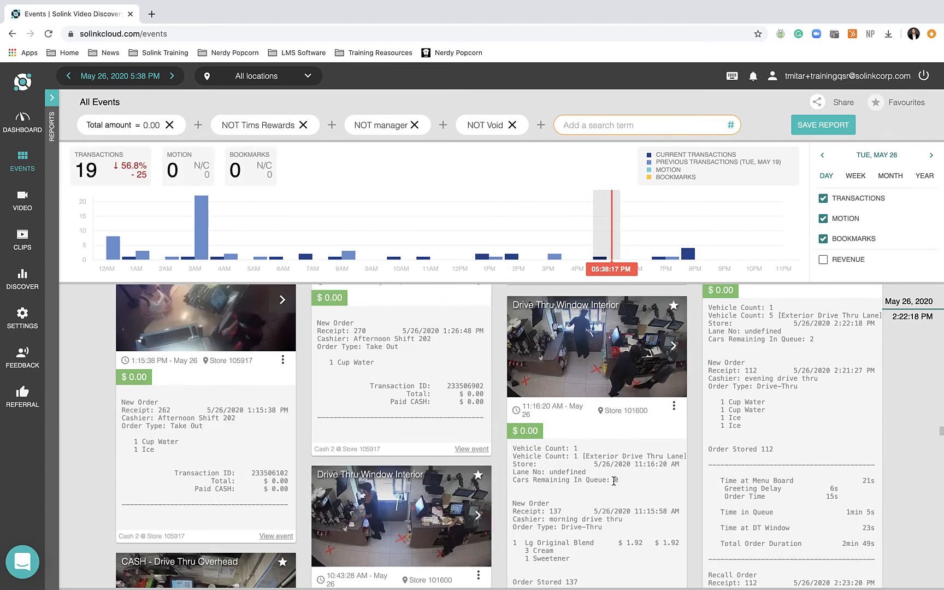
# Review the filtered transactions and exclude incomplete sales by adding the search term NOT Incomplete Sale
pyautogui.scroll(10, 614, 480)
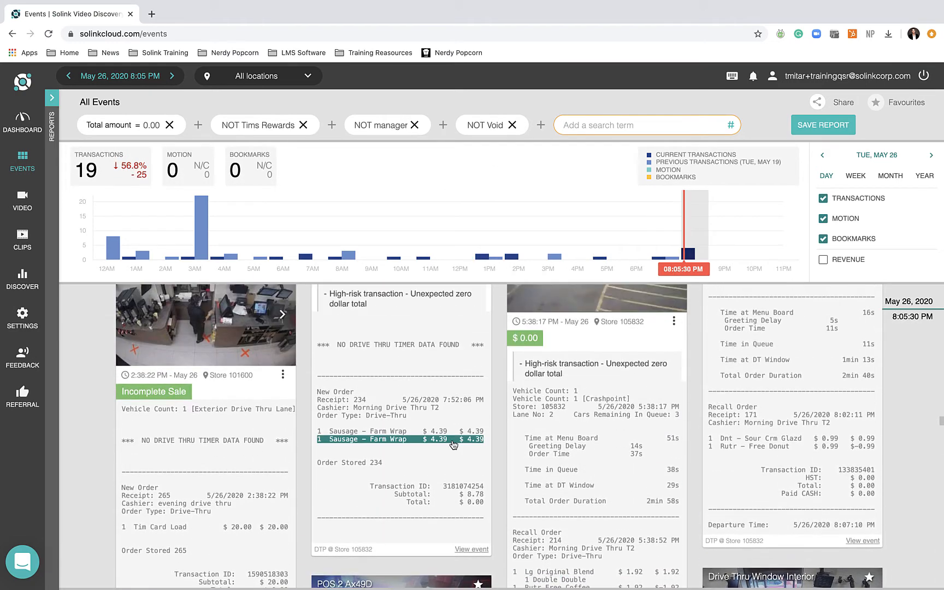
pyautogui.scroll(2, 454, 445)
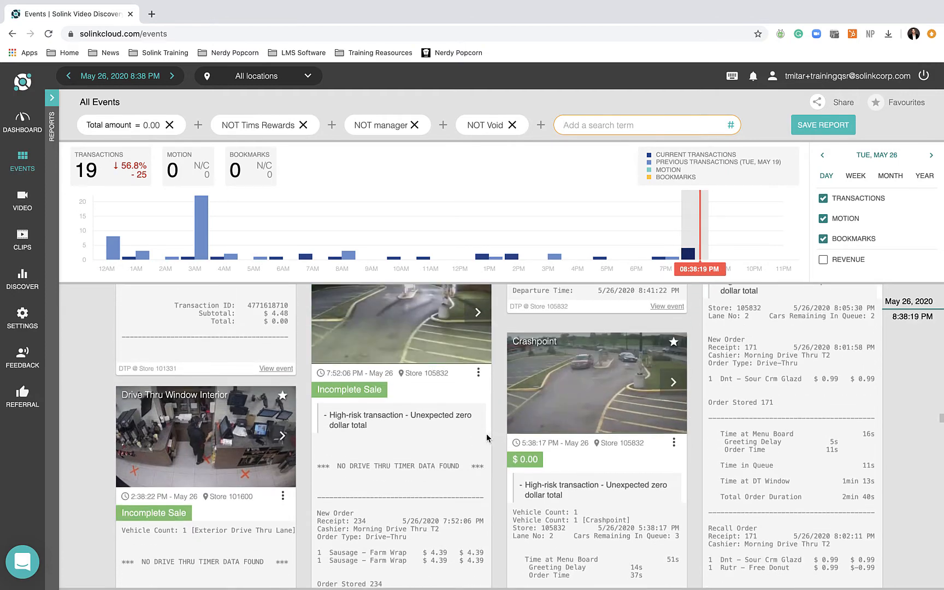
pyautogui.scroll(5, 492, 435)
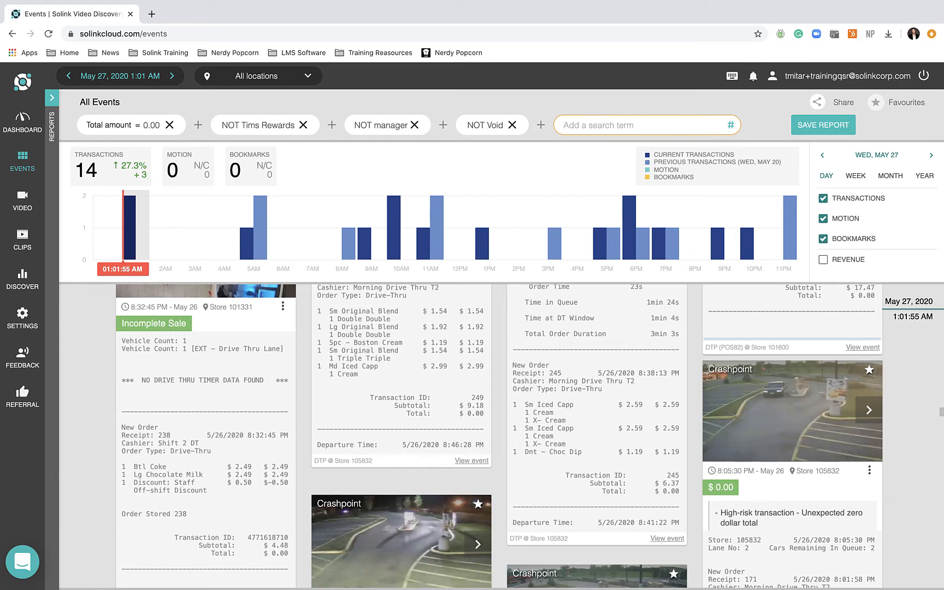
pyautogui.write('NOT Incom')
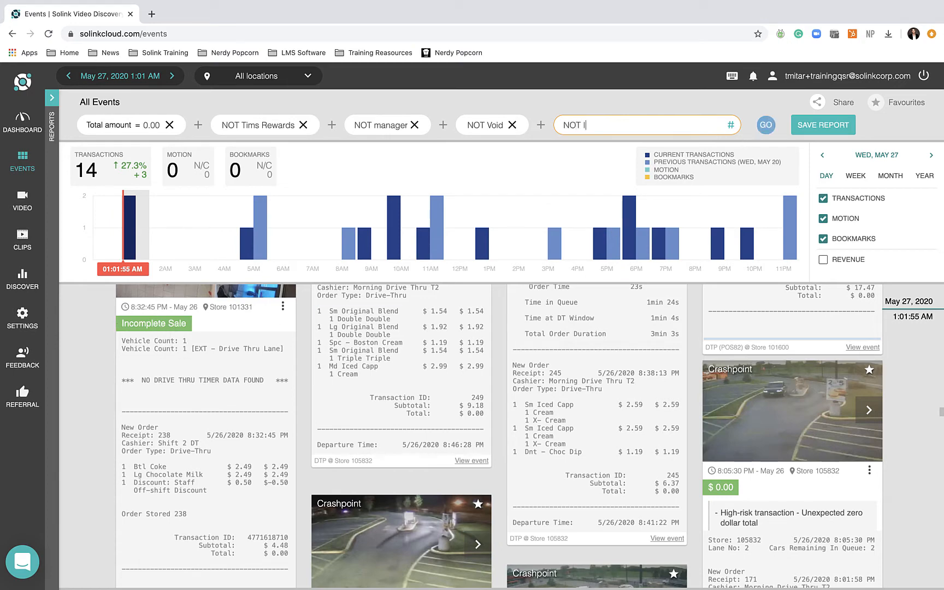
pyautogui.write('plete Sale')
pyautogui.press('Return')
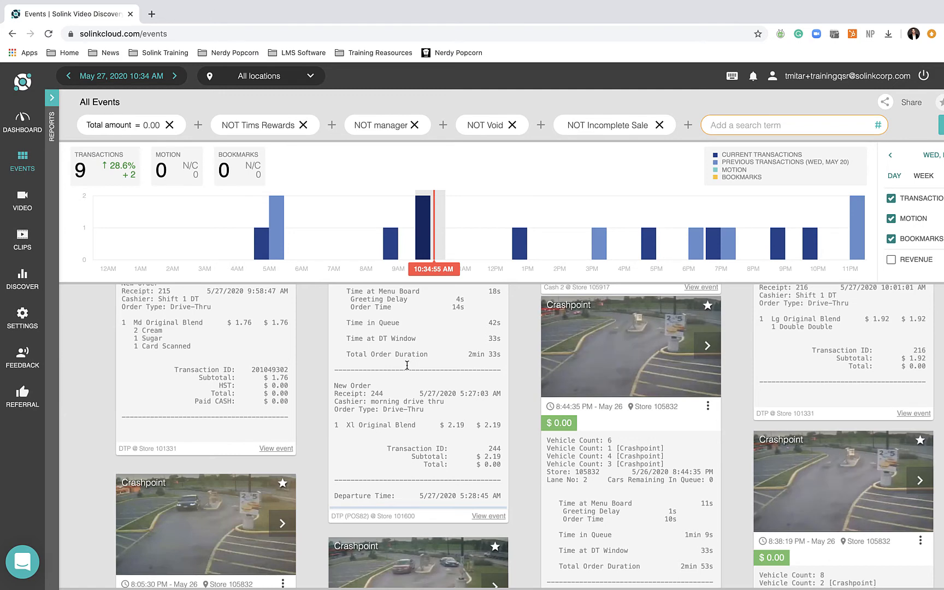
# Examine the receipts and video thumbnails of the May 27 zero-dollar transactions left by the filters
pyautogui.scroll(3, 407, 365)
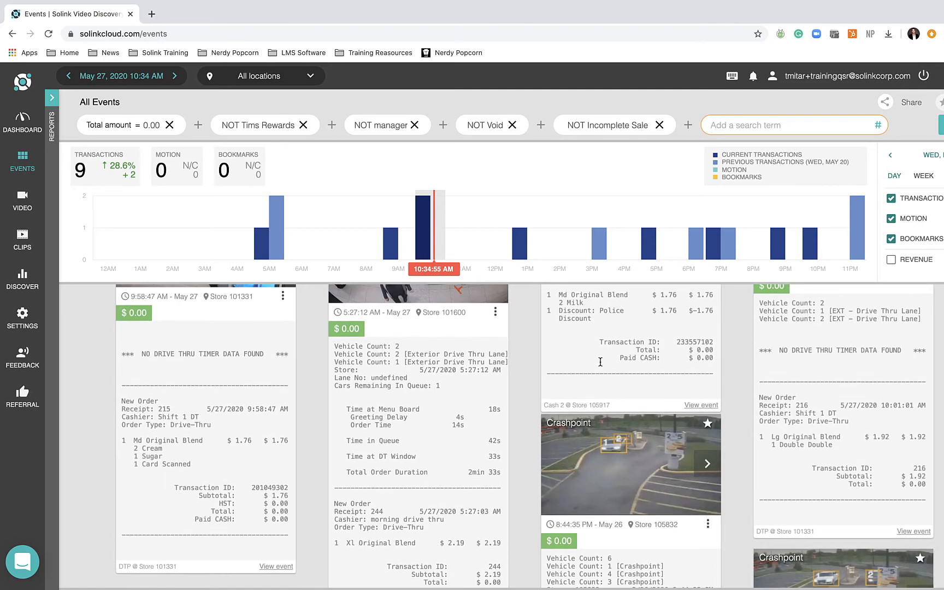
pyautogui.scroll(1, 595, 362)
pyautogui.moveTo(559, 340); pyautogui.dragTo(522, 375)
pyautogui.scroll(-3, 525, 373)
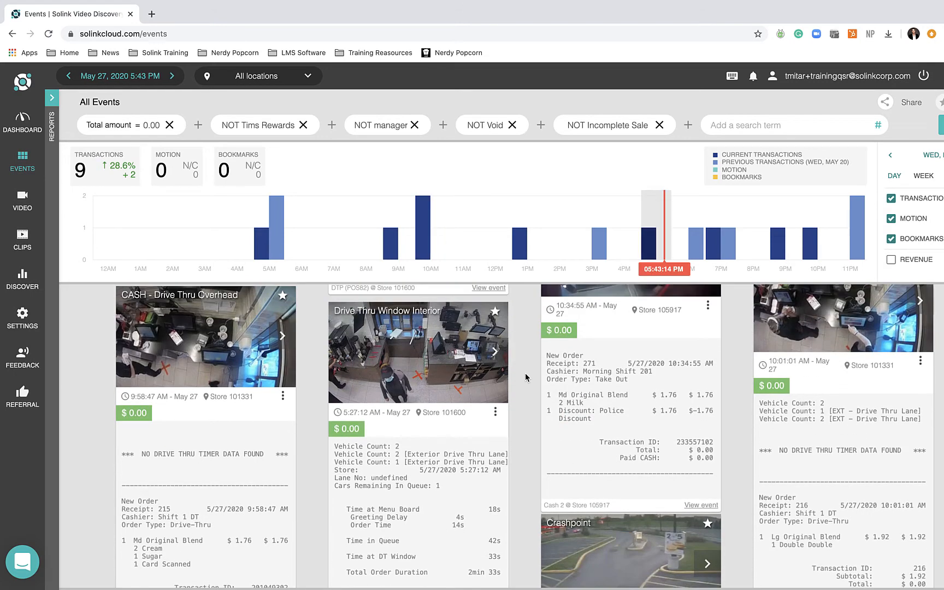
pyautogui.scroll(5, 601, 375)
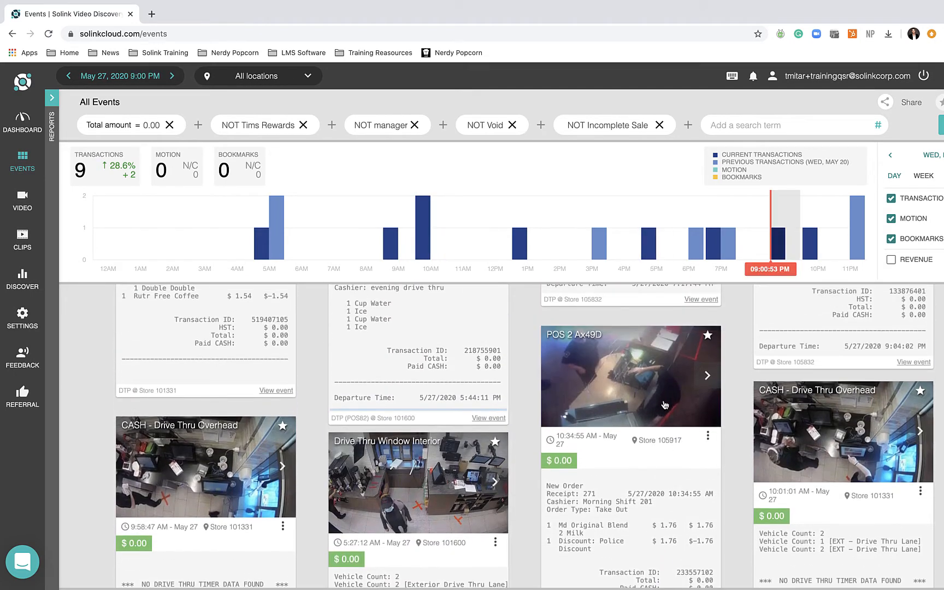
# Check the item and discount lines on the remaining May 27 receipts for the reason each order was free
pyautogui.click(706, 375)
pyautogui.scroll(1, 526, 386)
pyautogui.scroll(5, 526, 386)
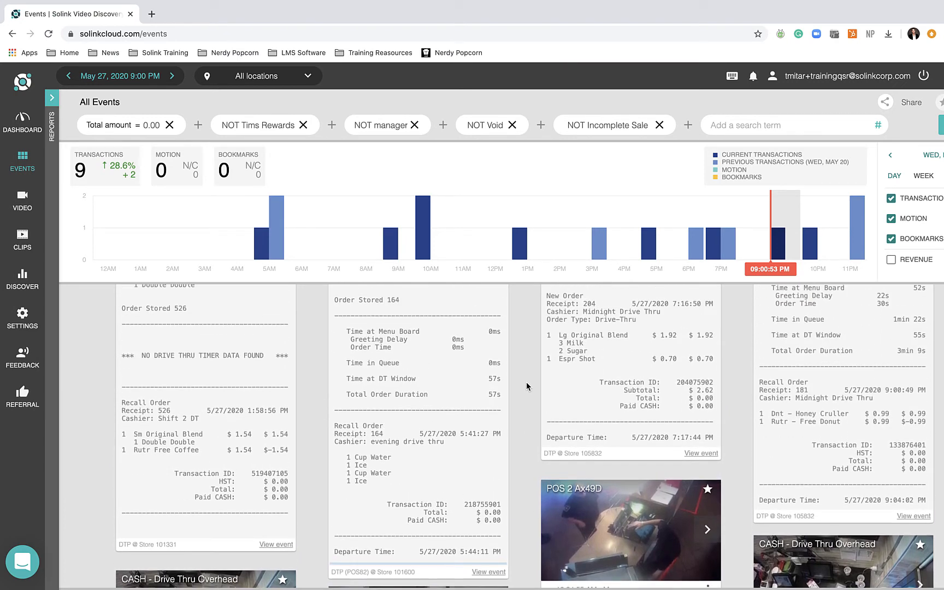
pyautogui.scroll(8, 526, 386)
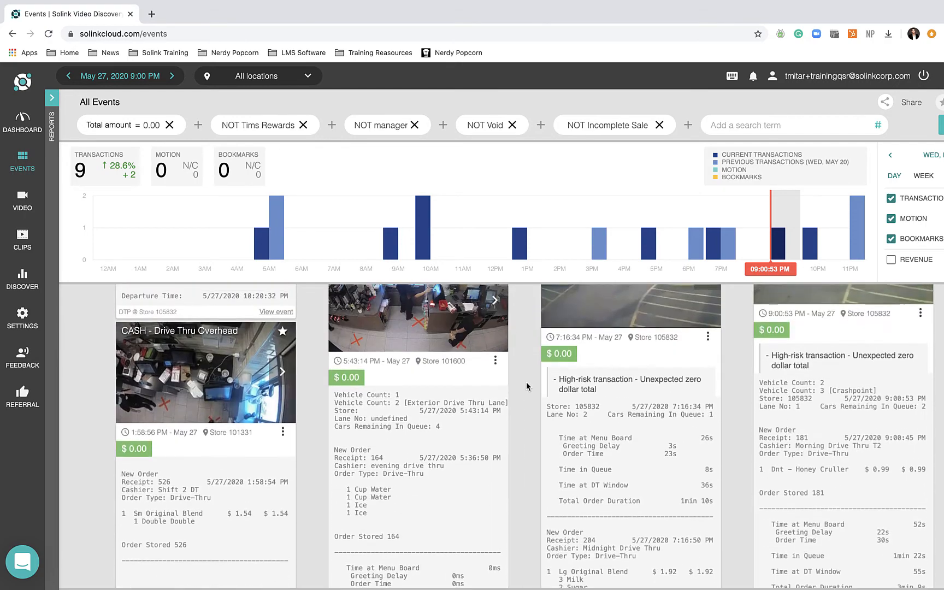
pyautogui.scroll(-8, 526, 387)
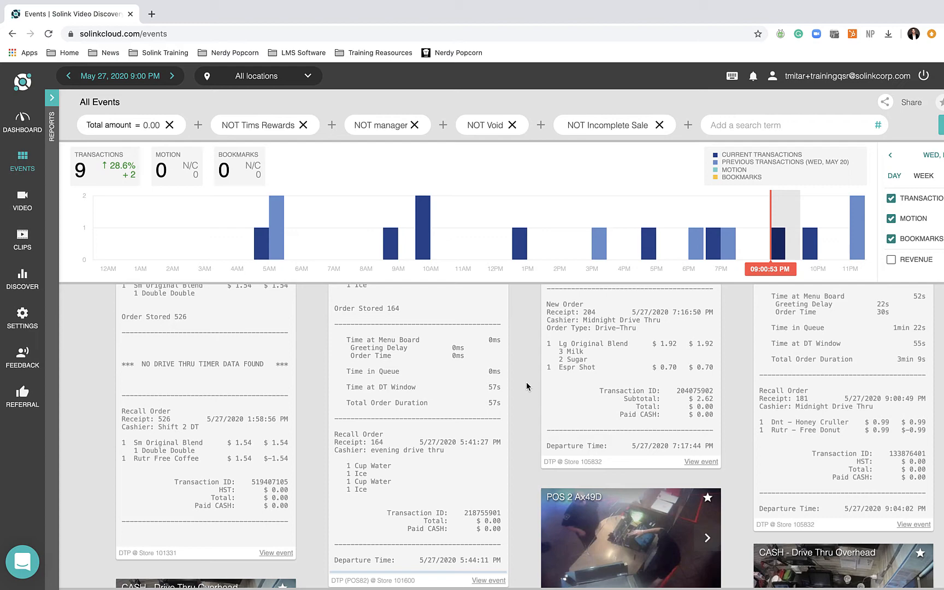
pyautogui.scroll(-7, 533, 381)
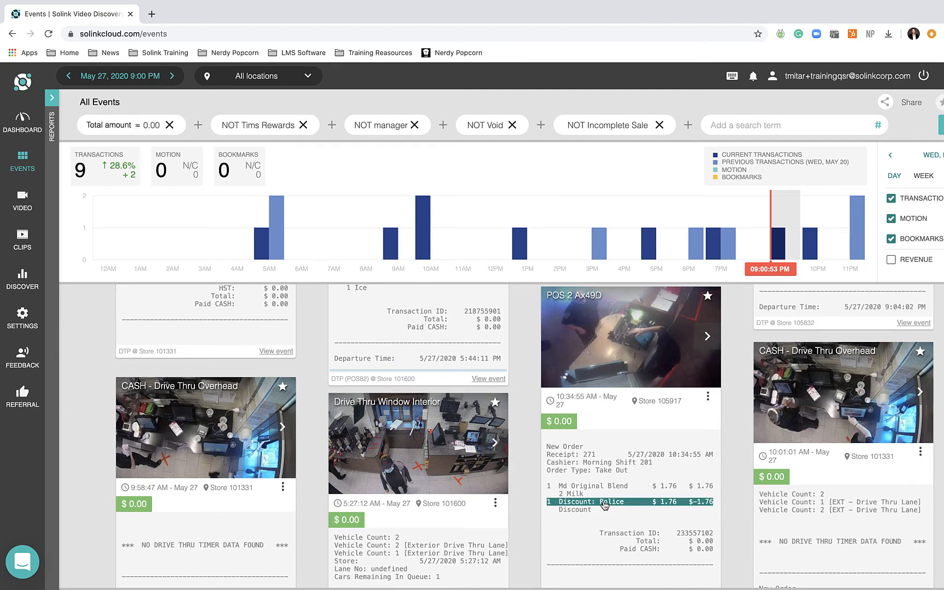
pyautogui.scroll(-2, 513, 426)
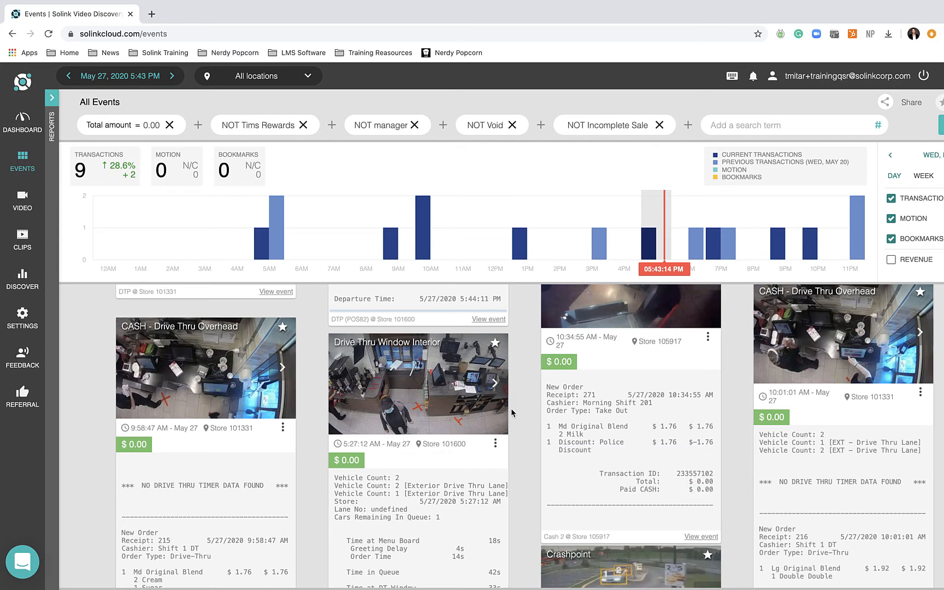
pyautogui.scroll(5, 513, 413)
pyautogui.scroll(3, 513, 412)
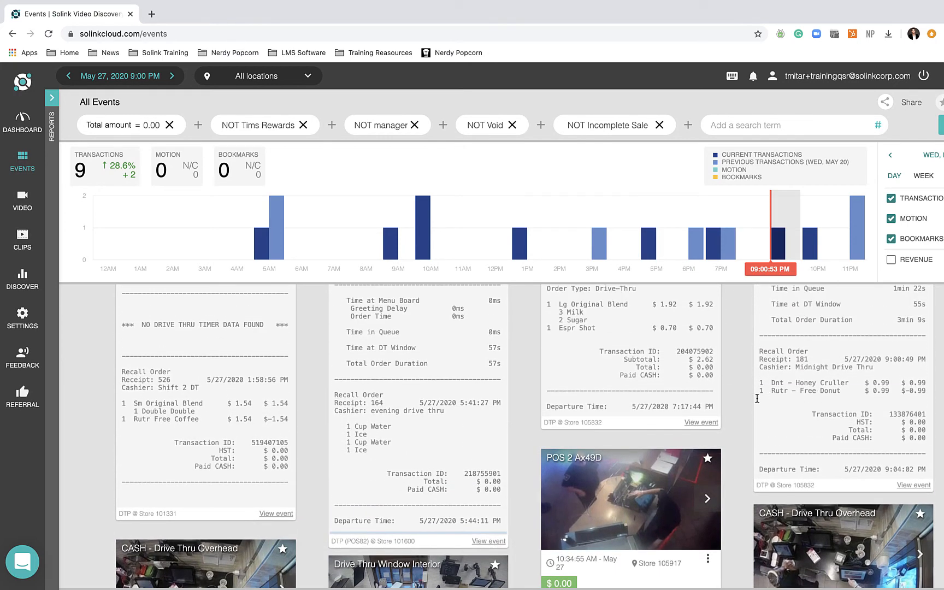
# Review the early May 28 zero-dollar receipts and compare their order lines with those from May 27
pyautogui.scroll(3, 749, 403)
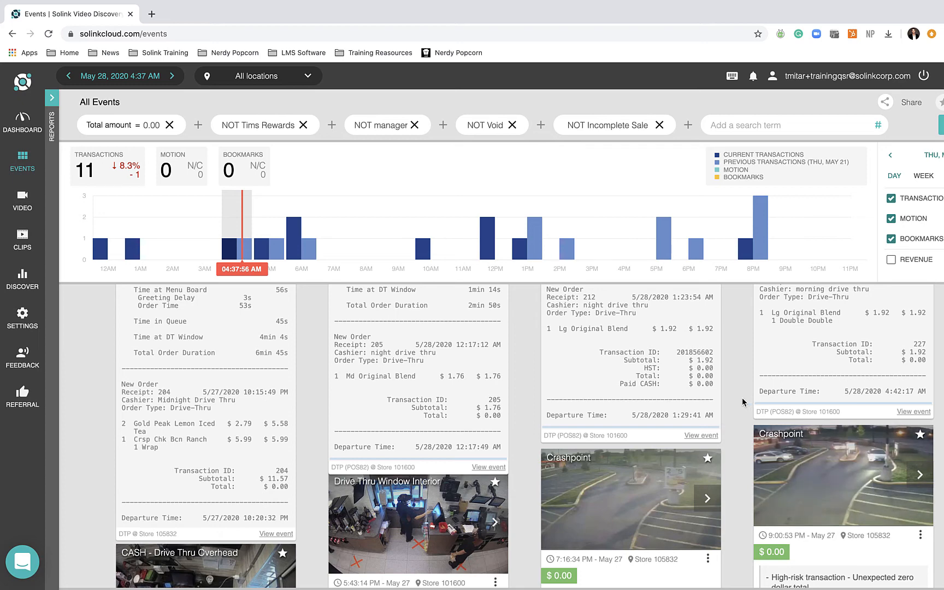
pyautogui.scroll(4, 742, 402)
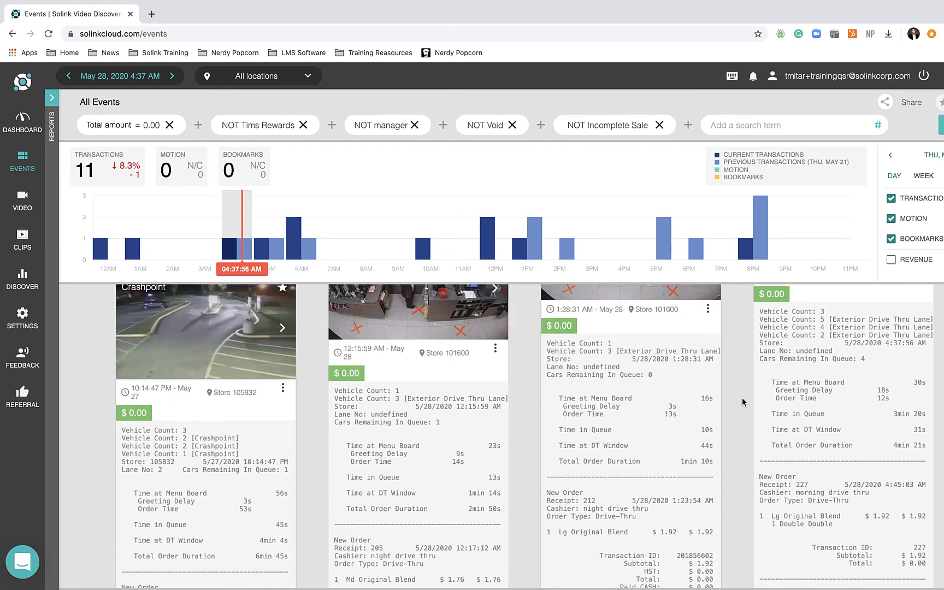
pyautogui.scroll(1, 742, 402)
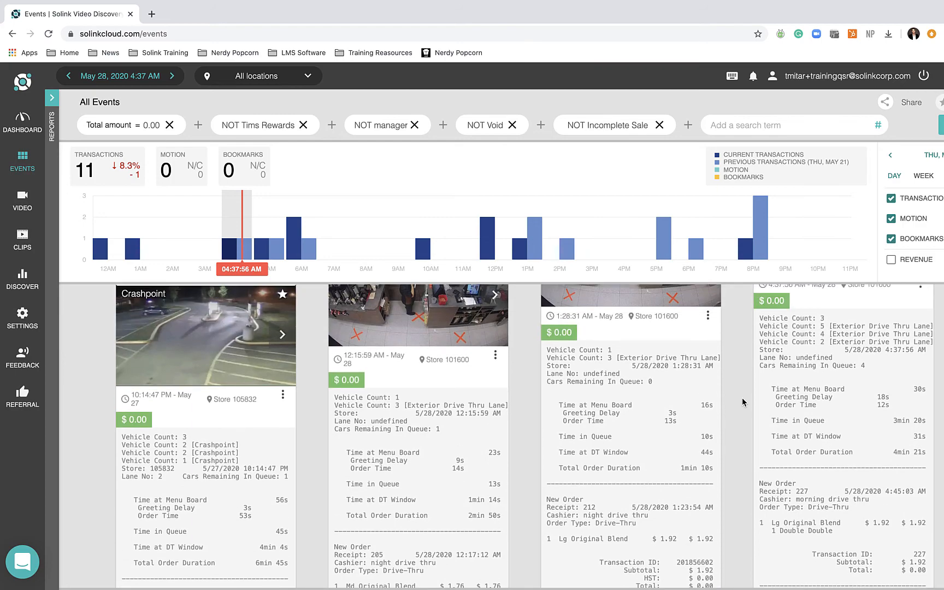
pyautogui.scroll(-10, 742, 402)
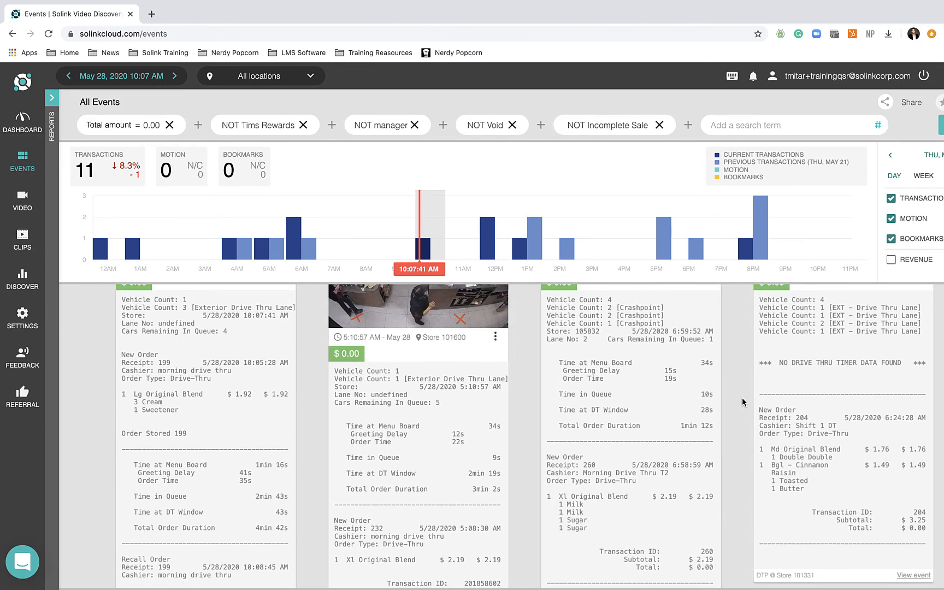
pyautogui.scroll(-2, 742, 402)
pyautogui.scroll(5, 741, 397)
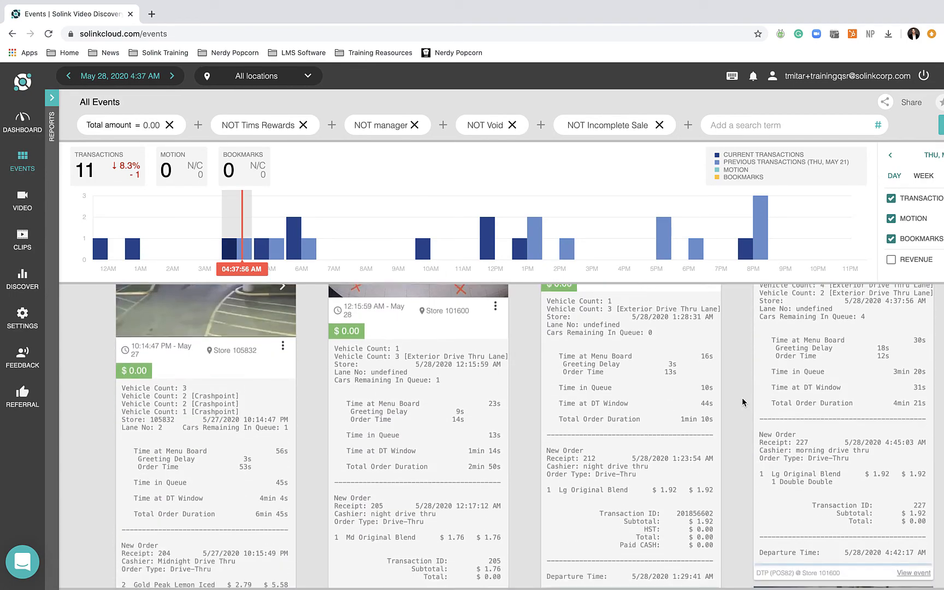
pyautogui.scroll(-3, 742, 402)
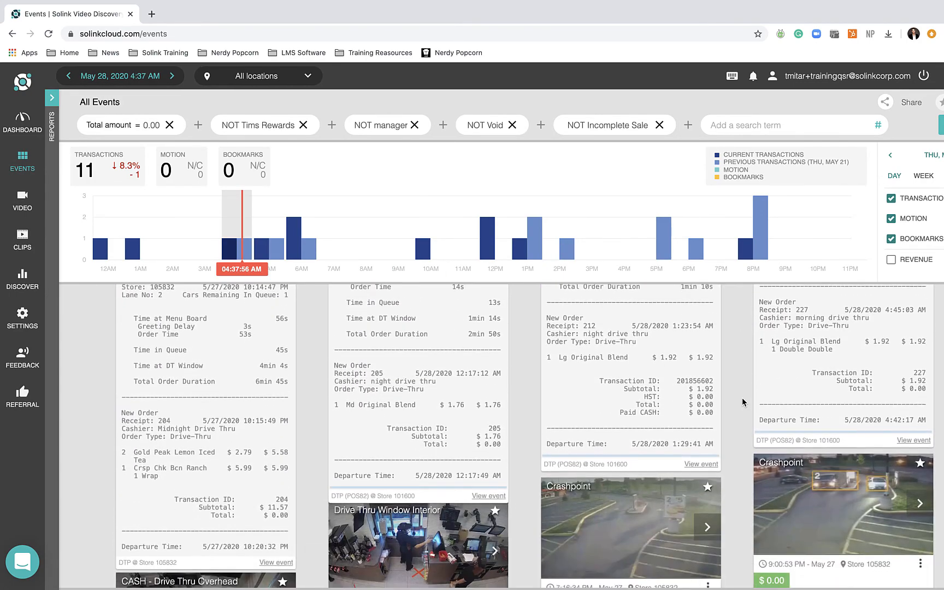
pyautogui.scroll(-5, 741, 398)
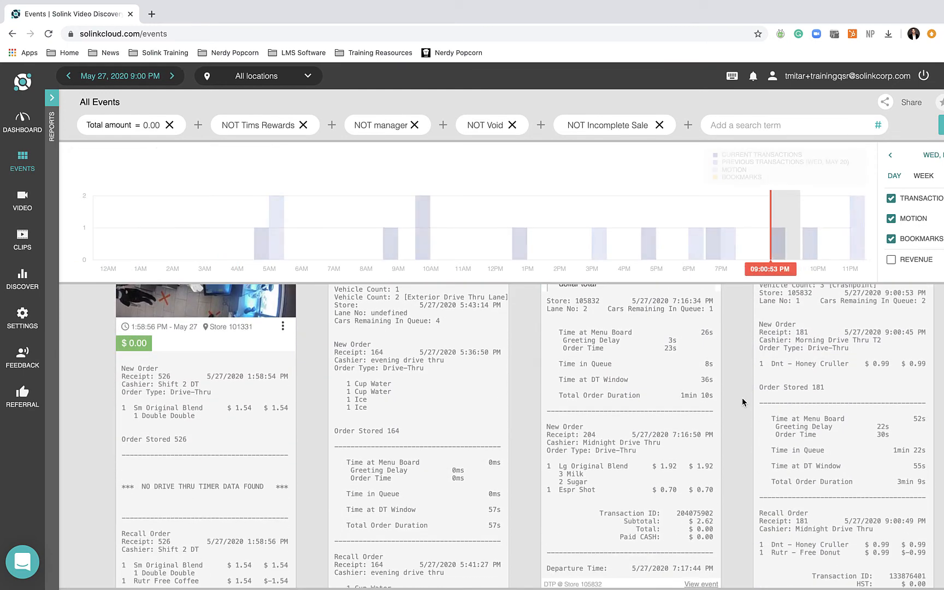
pyautogui.scroll(-2, 742, 402)
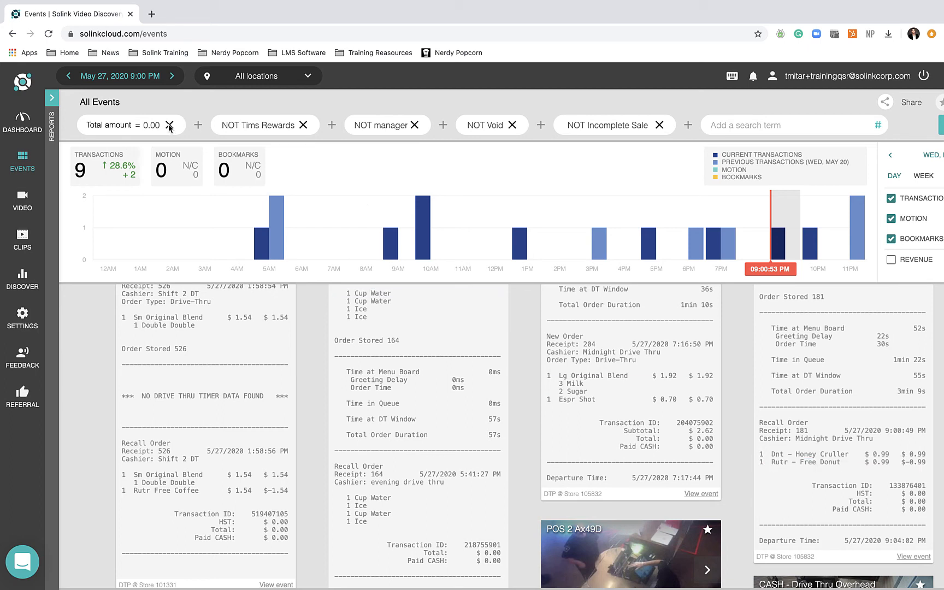
# Remove the search terms NOT Tims Rewards, NOT manager, NOT Void and NOT Incomplete Sale, keeping only the zero total amount filter
pyautogui.click(302, 126)
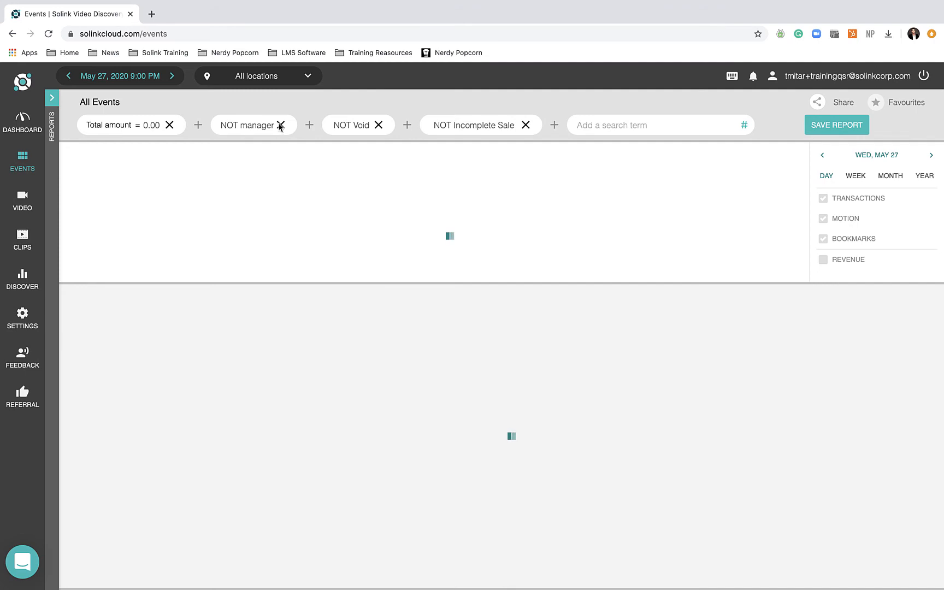
pyautogui.click(280, 125)
pyautogui.click(268, 125)
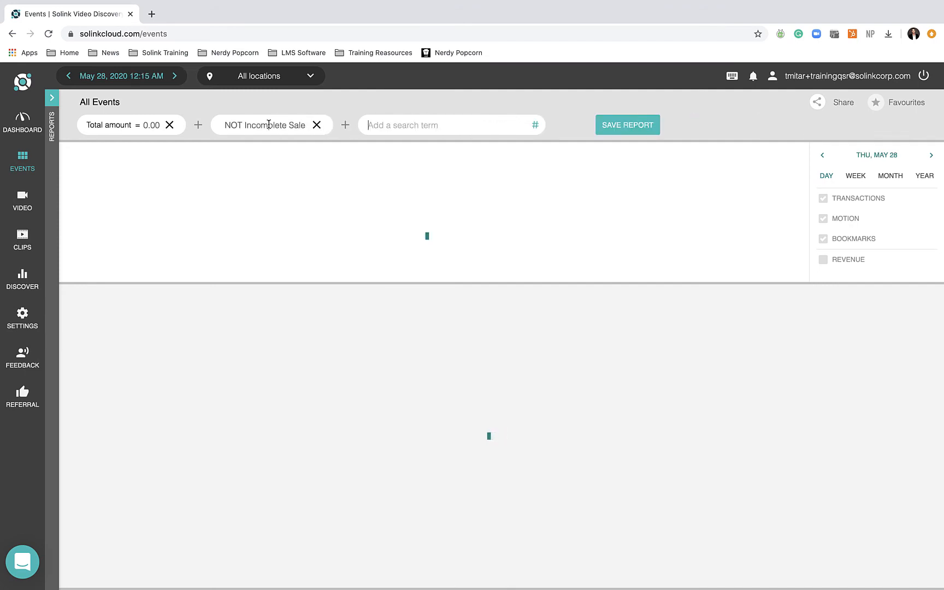
pyautogui.click(317, 124)
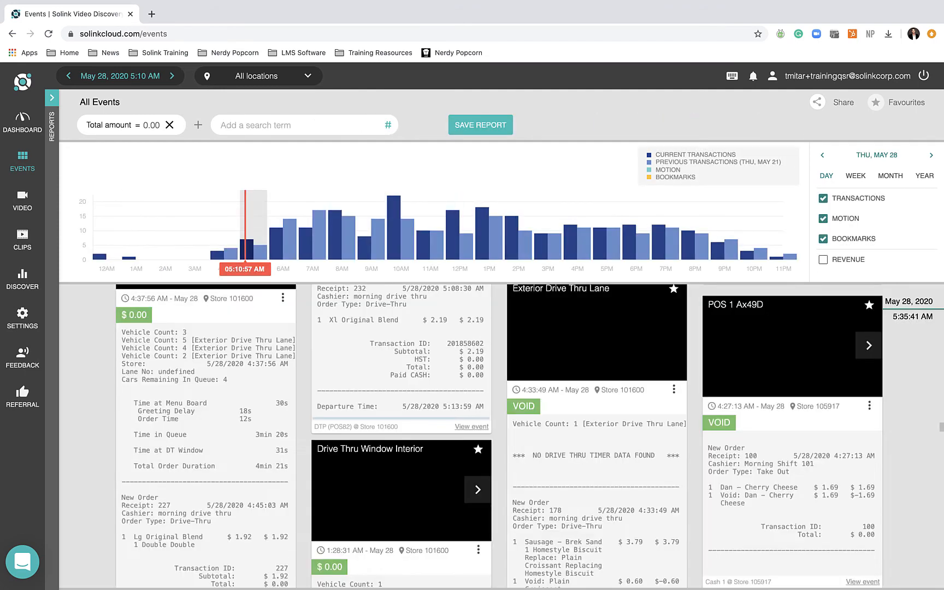
# Add the search term Rutr to the zero-dollar transaction search
pyautogui.click(314, 125)
pyautogui.write('Rutr')
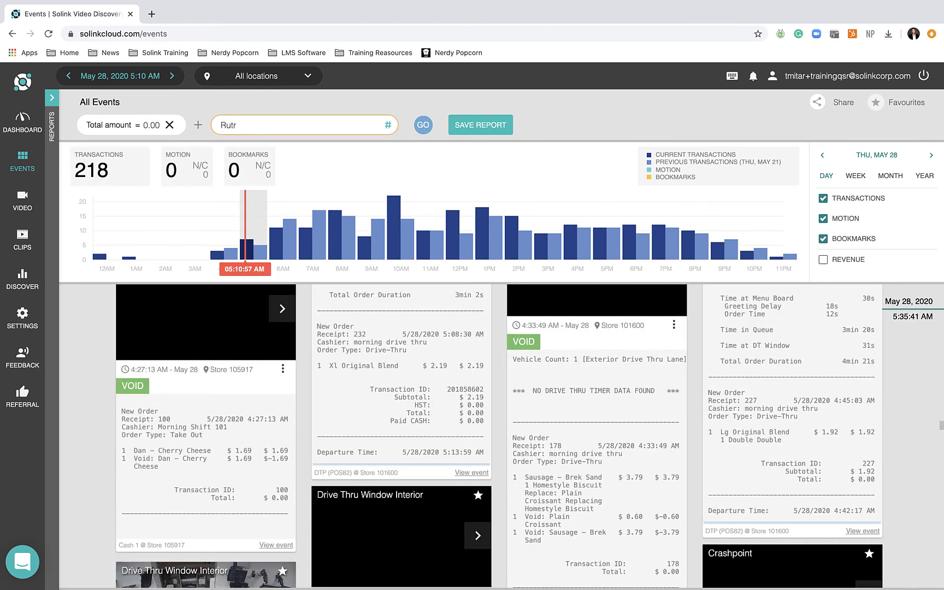
pyautogui.press('Return')
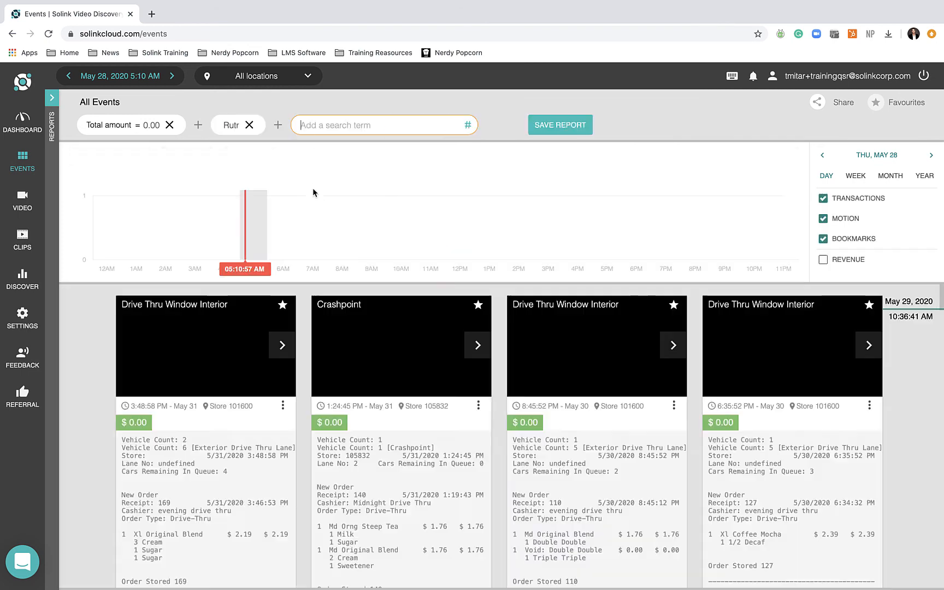
# Look through the matching receipts from late May back to May 19 for Rutr free coffee and free donut lines
pyautogui.scroll(-1, 423, 382)
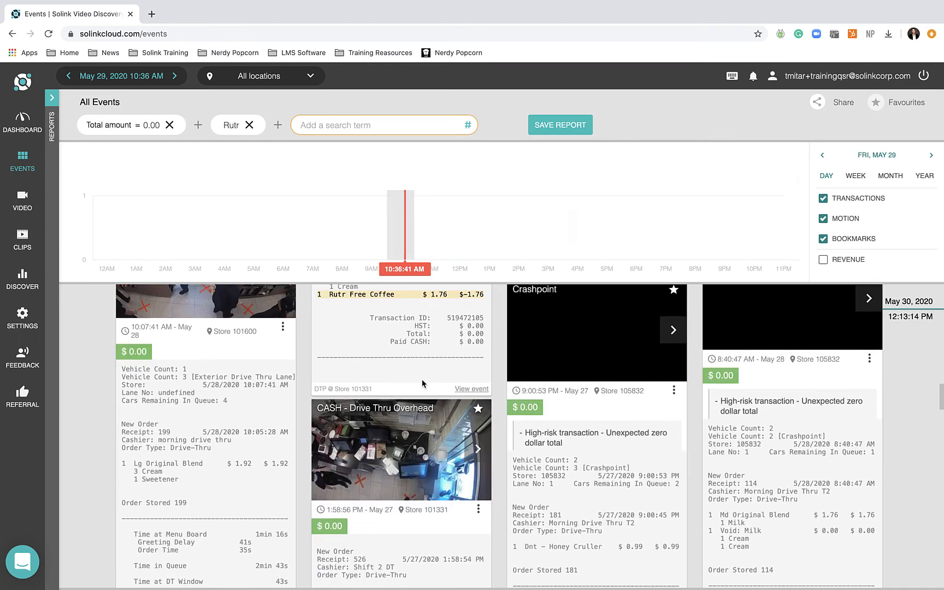
pyautogui.scroll(2, 429, 363)
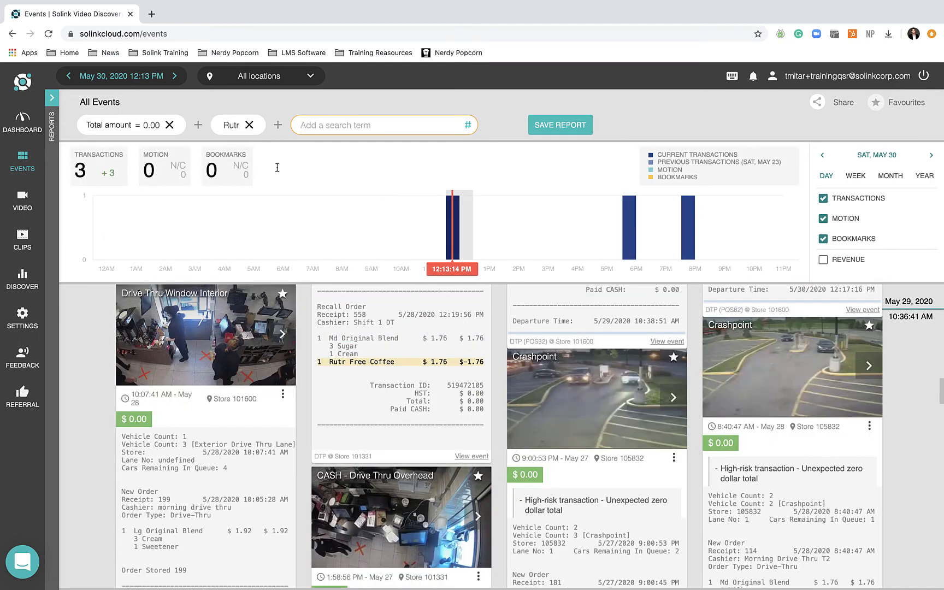
pyautogui.scroll(-3, 417, 364)
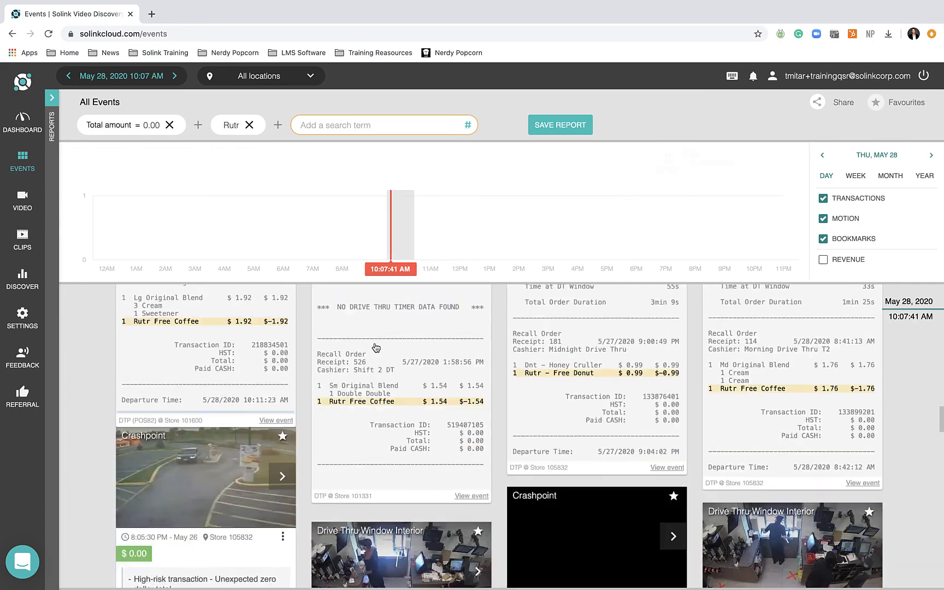
pyautogui.scroll(-3, 418, 364)
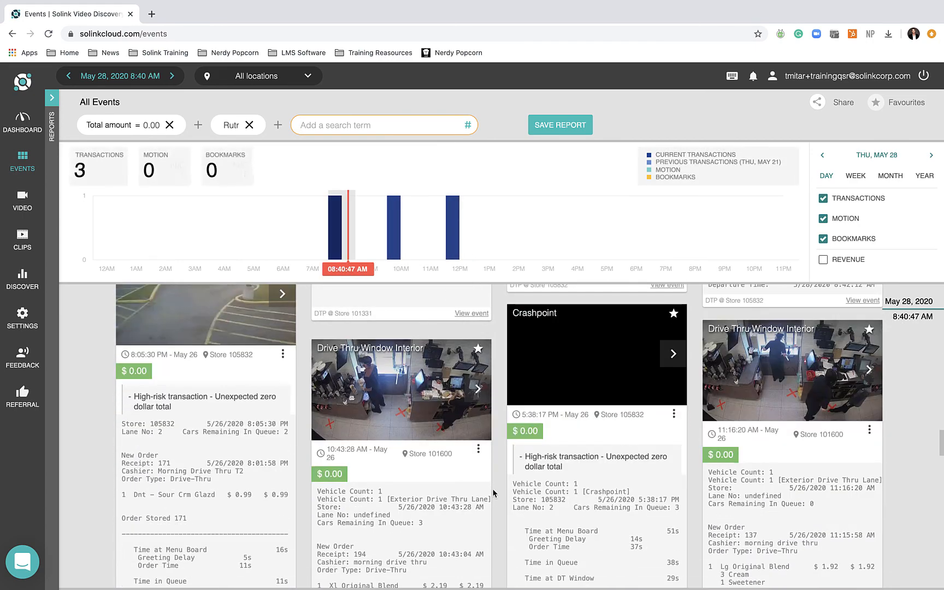
pyautogui.scroll(-10, 490, 476)
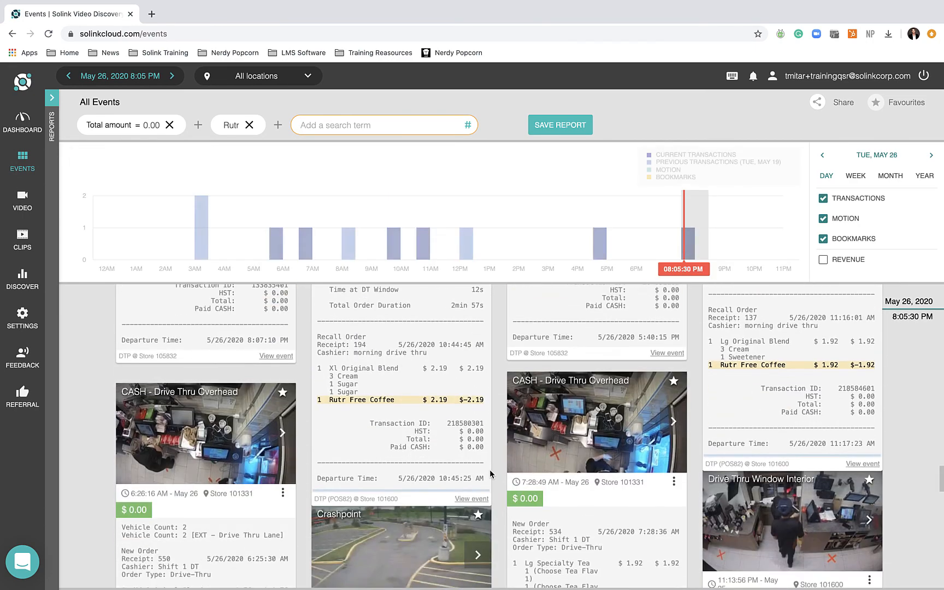
pyautogui.scroll(-5, 490, 472)
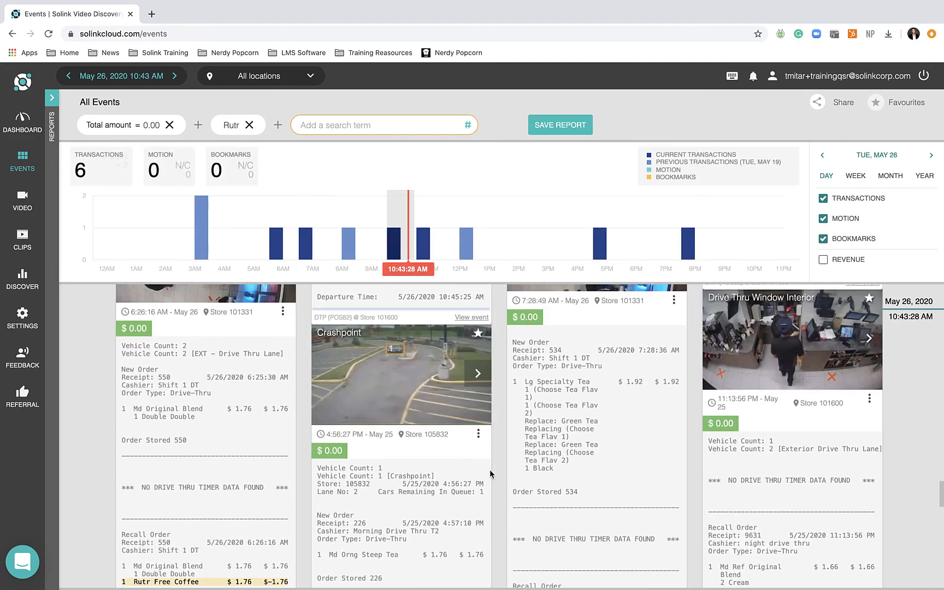
pyautogui.scroll(-5, 430, 471)
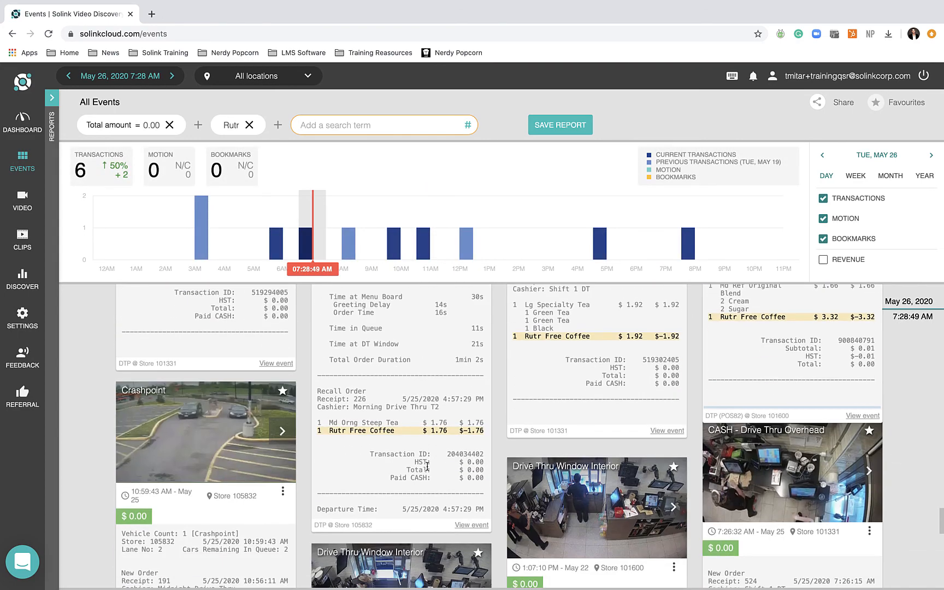
pyautogui.scroll(-8, 427, 465)
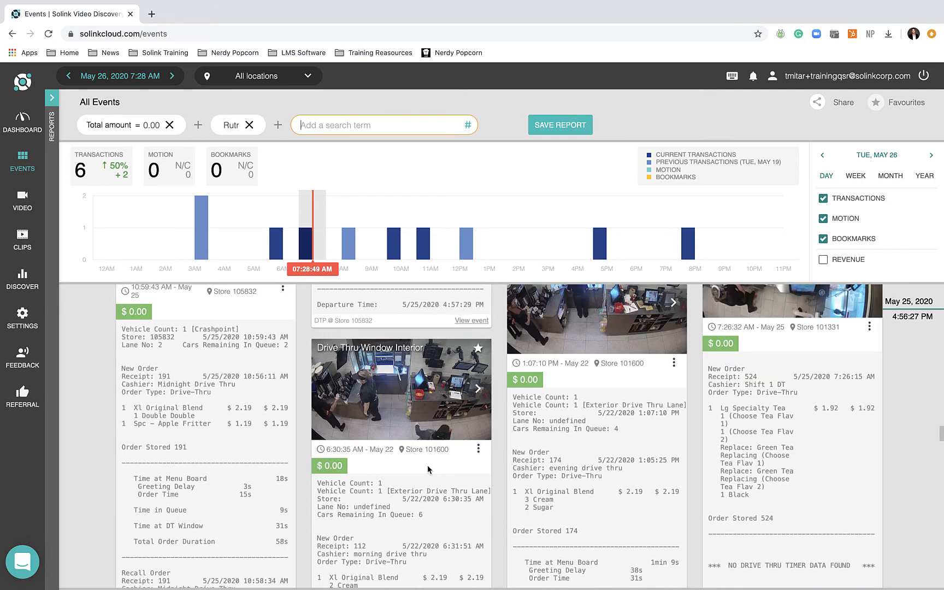
pyautogui.scroll(-5, 427, 468)
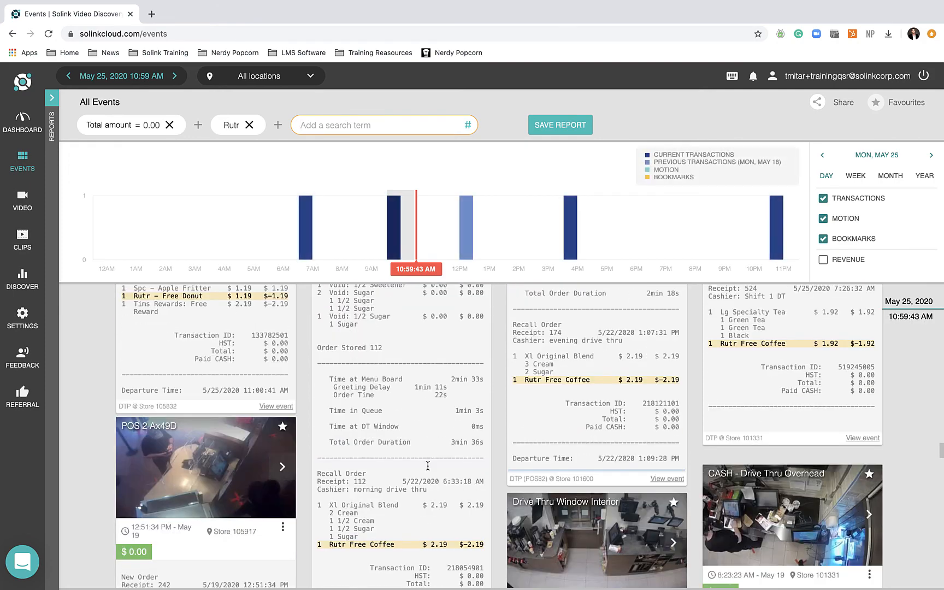
pyautogui.click(193, 511)
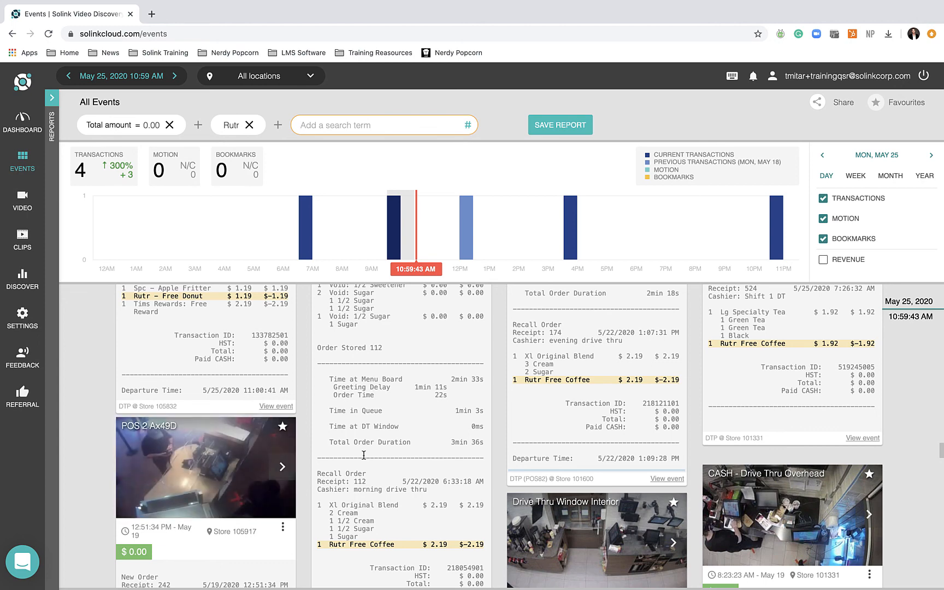
pyautogui.scroll(-3, 363, 454)
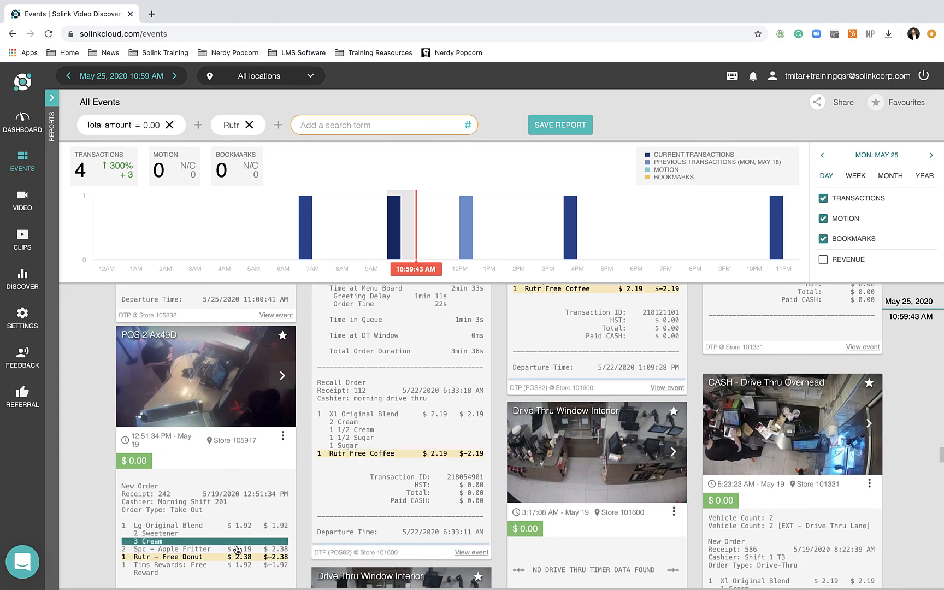